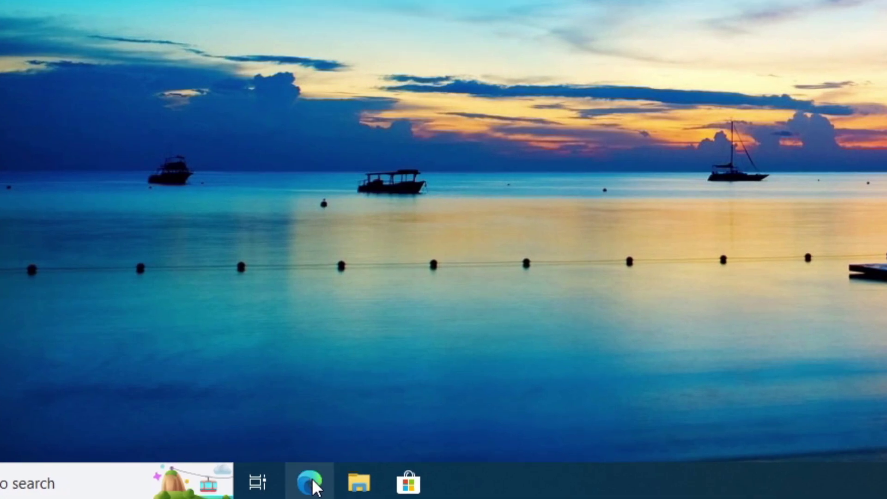
Step: In Microsoft Edge, search for "vwmare workstation player" and open VMware's Workstation Player product page, closing the search results
left_click(312, 484)
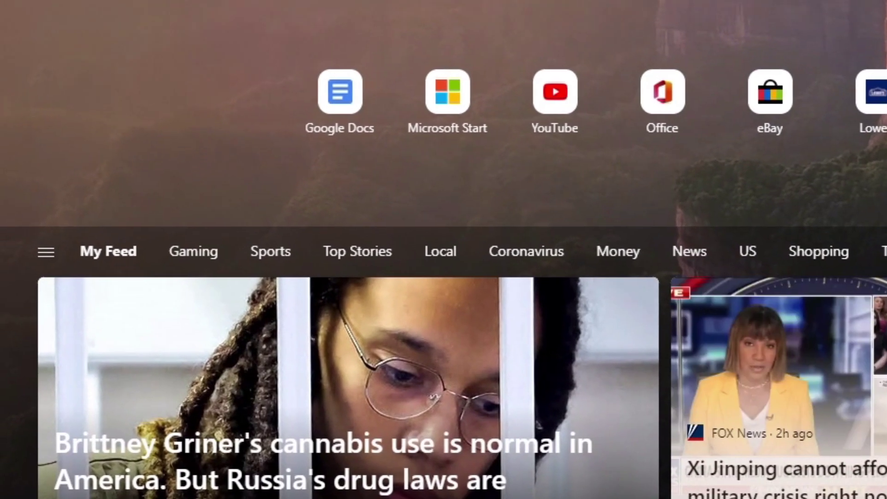
type("vwma")
type("re worksta")
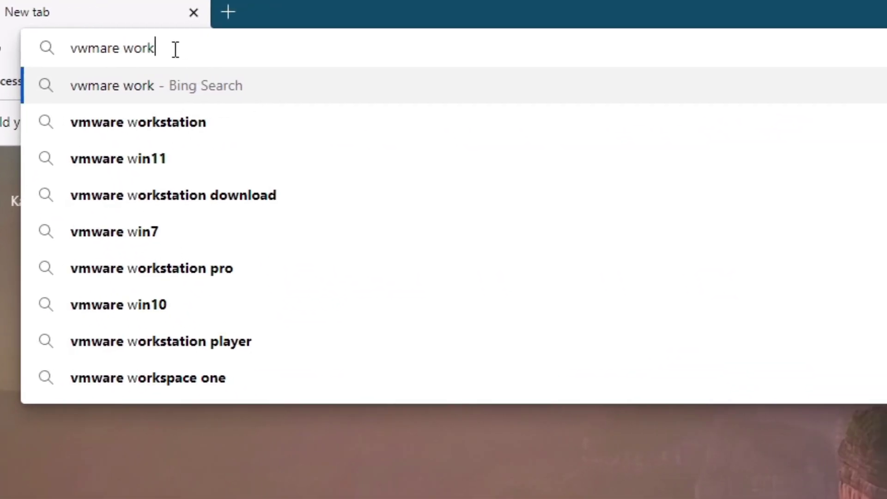
type("tion player")
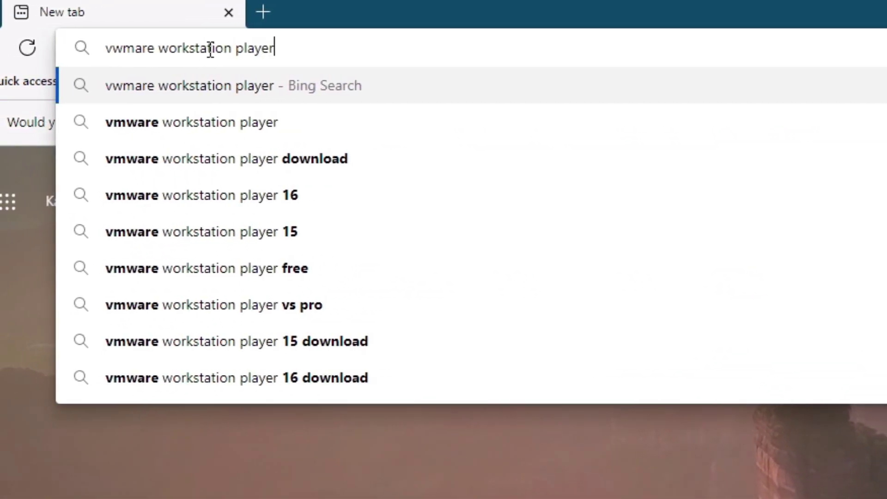
key("Return")
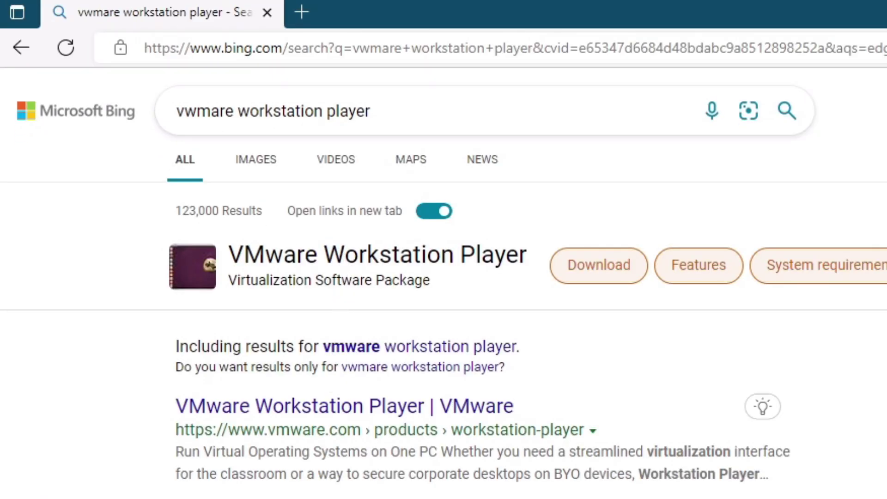
left_click(363, 409)
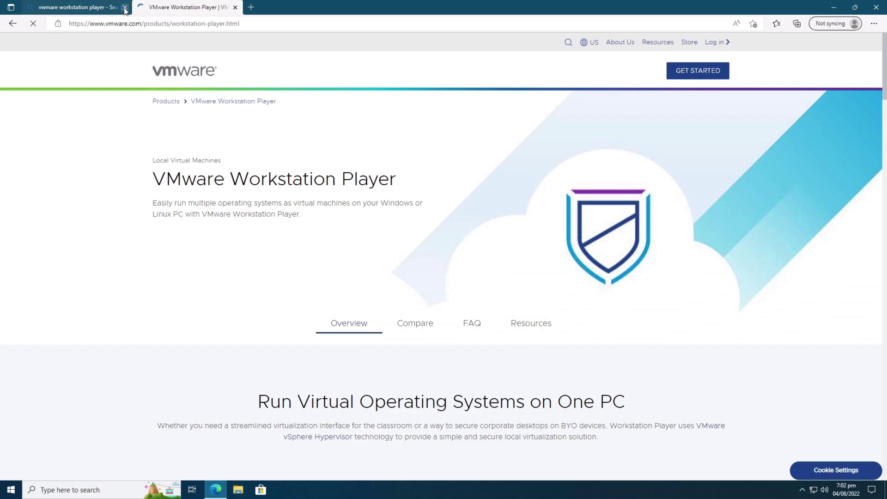
left_click(124, 8)
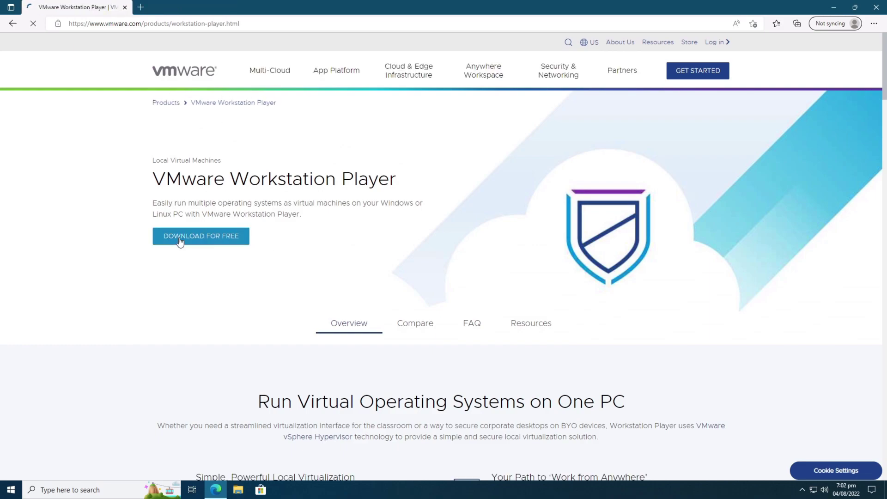
Step: Start the free download of VMware Workstation 16.2.4 Player for Windows 64-bit Operating Systems
left_click(233, 237)
left_click(780, 298)
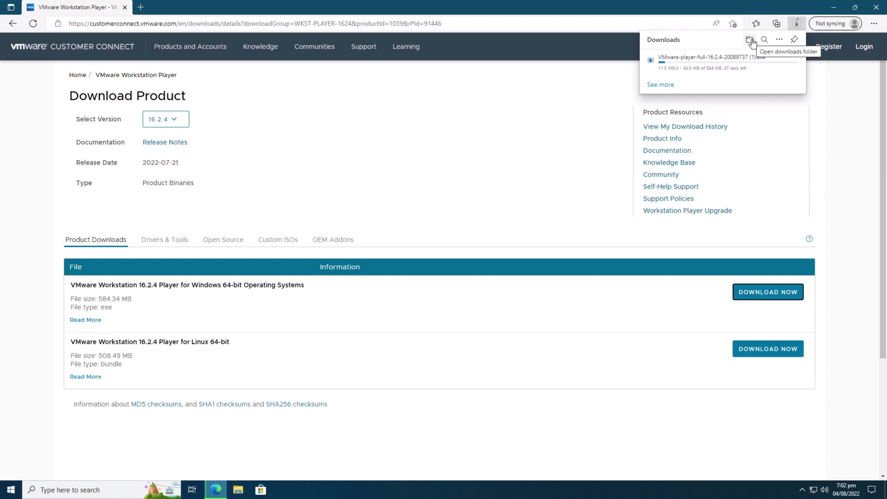
mouse_move(670, 62)
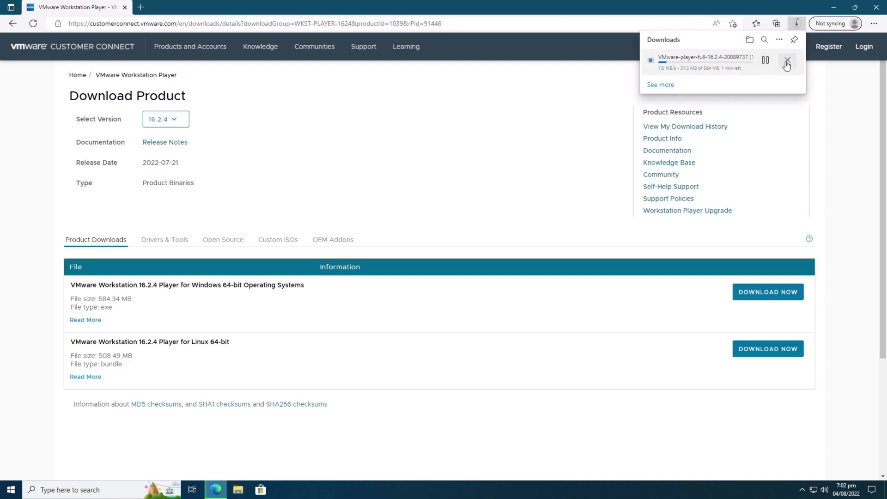
Step: Launch the VMware-player-full-16.2.4-20089737 installer from the Downloads folder and close the browser and folder windows
left_click(749, 39)
right_click(309, 220)
left_click(319, 223)
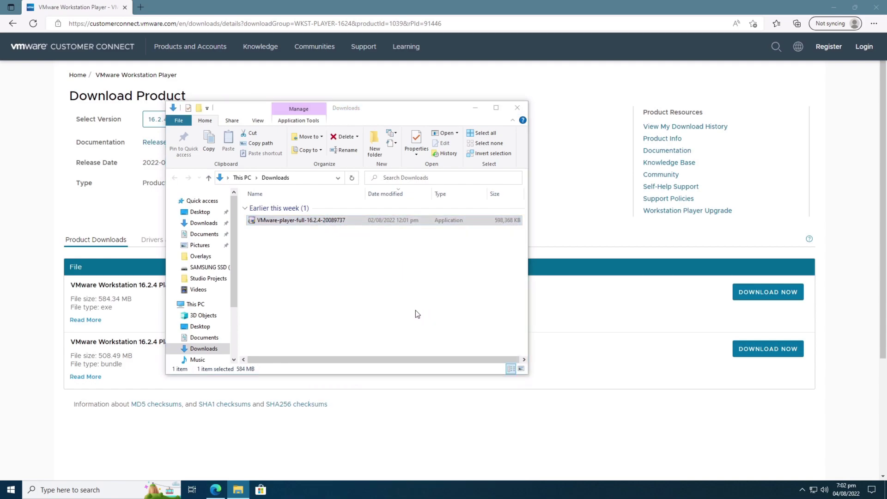
left_click(877, 8)
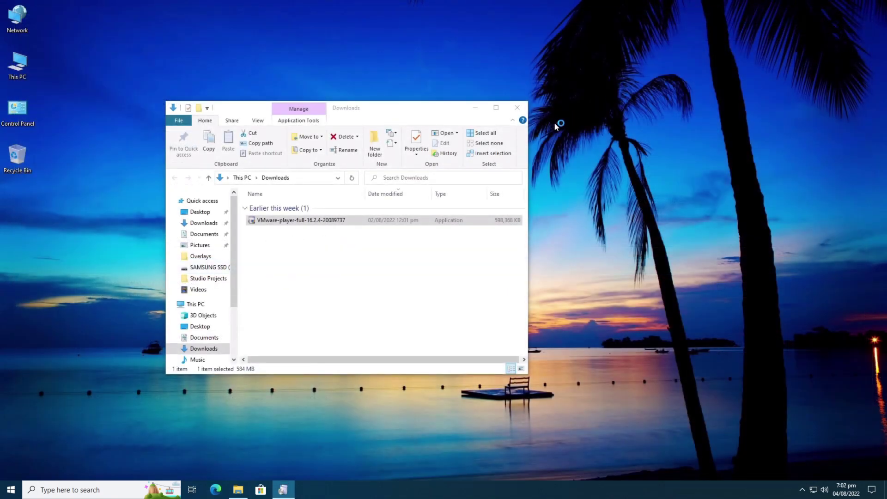
left_click(517, 107)
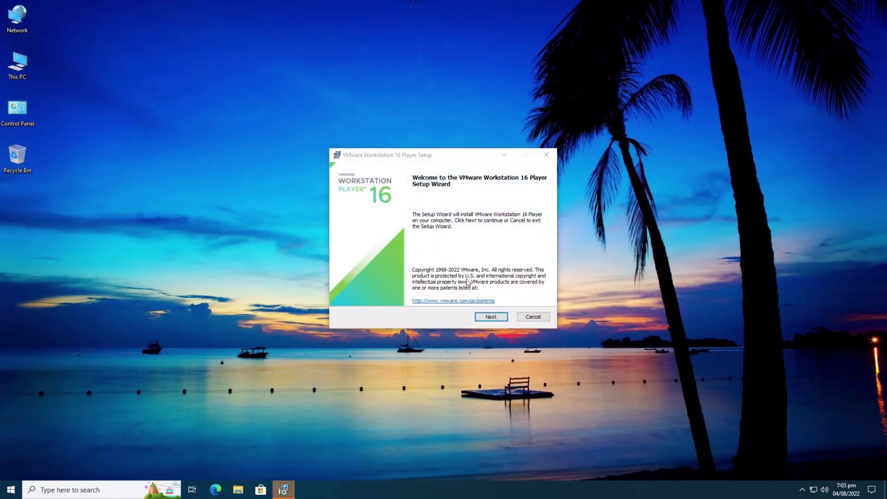
Step: Install VMware Workstation 16 Player to the default folder with desktop and Start Menu shortcuts, then restart the system
left_click(490, 316)
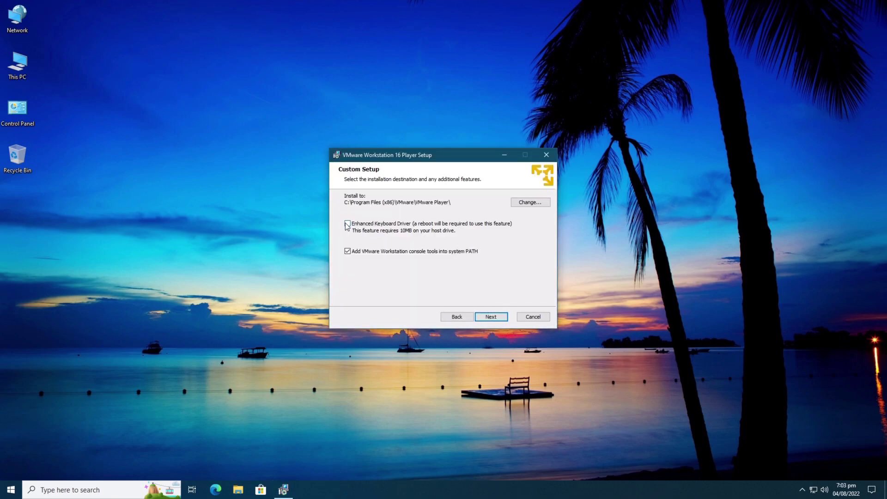
left_click(490, 316)
left_click(491, 317)
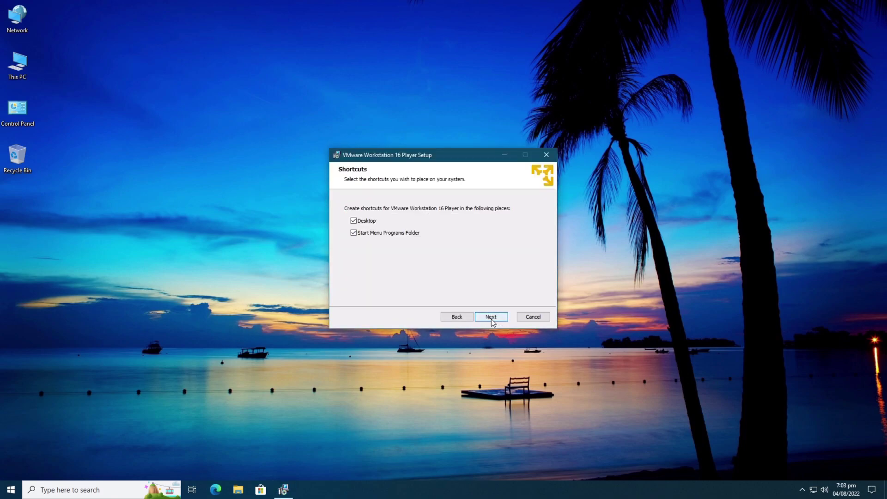
left_click(490, 316)
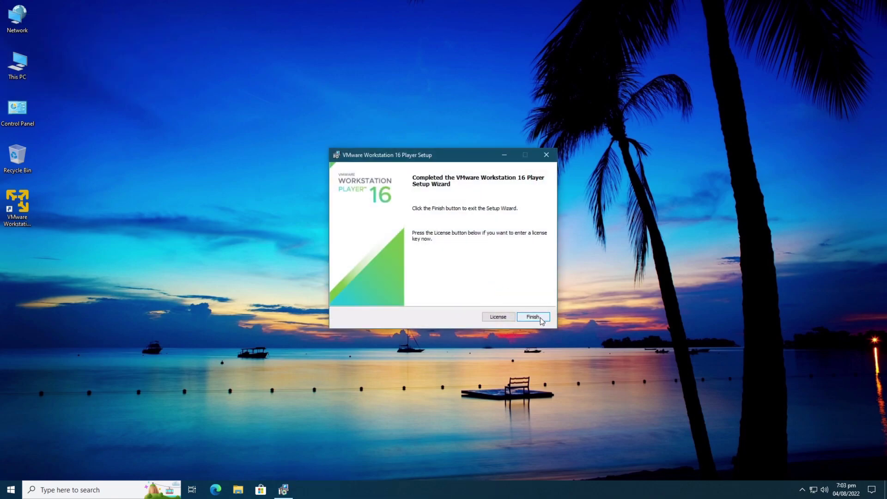
left_click(533, 317)
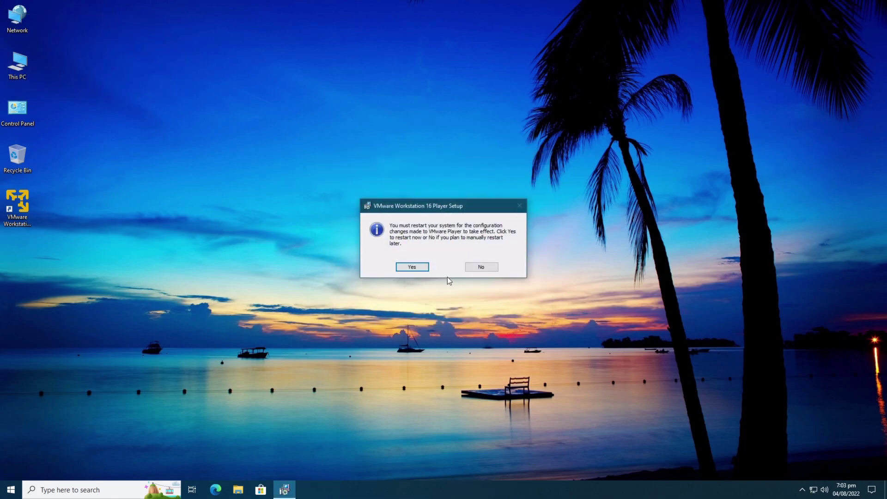
left_click(412, 267)
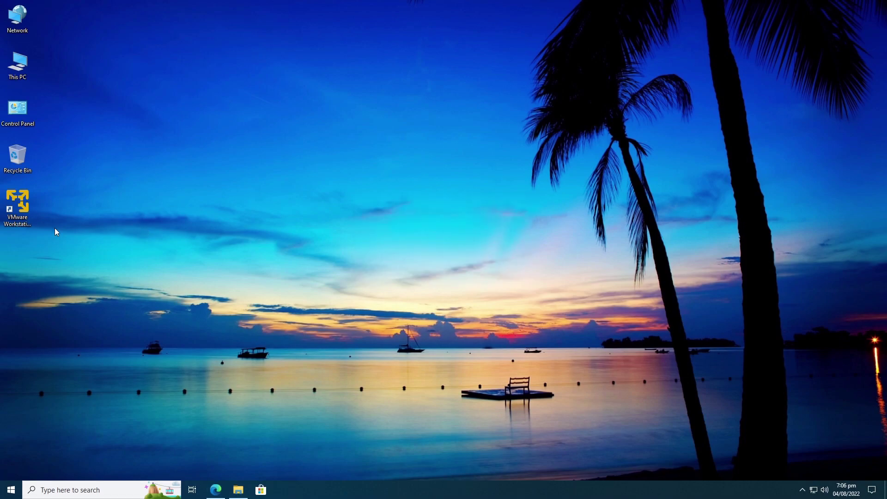
Step: Launch VMware Workstation 16 Player and check the guest operating system versions offered for a new virtual machine
left_click(18, 221)
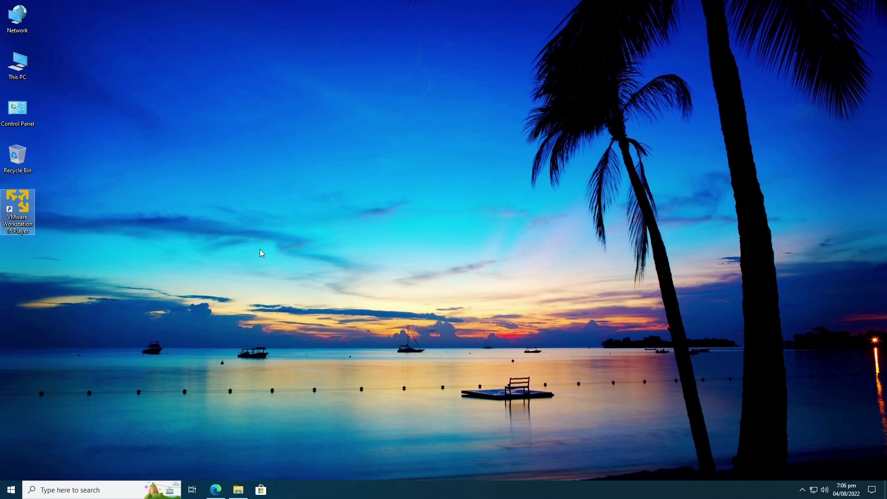
key("Return")
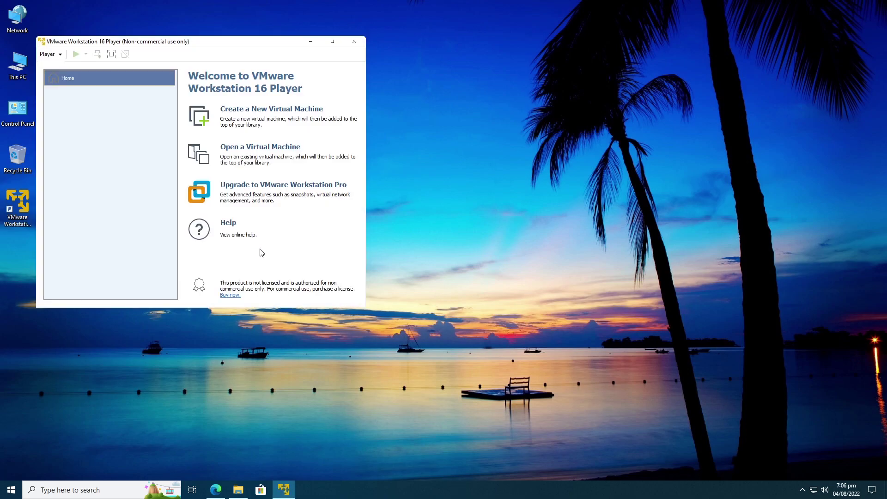
left_click(274, 119)
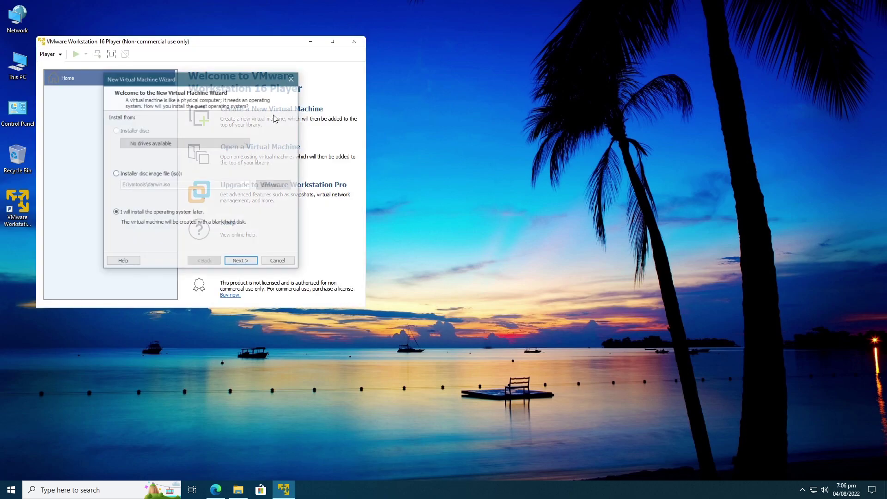
left_click(241, 263)
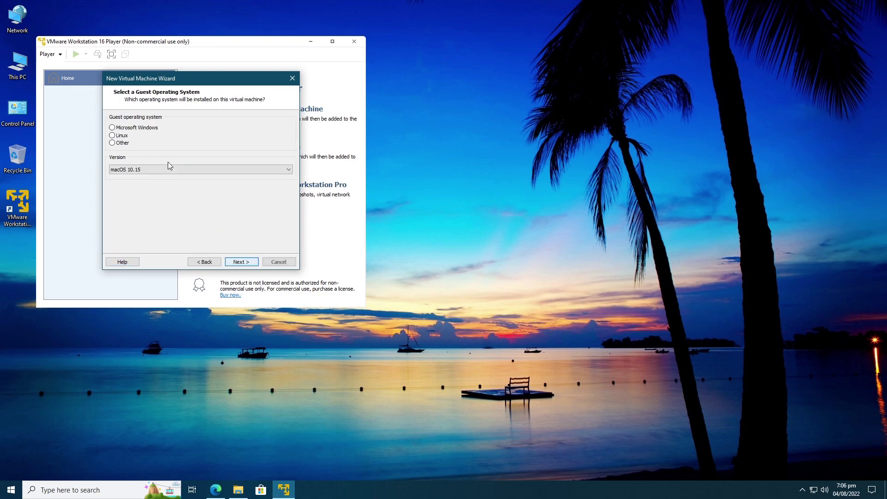
left_click(144, 171)
left_click(144, 177)
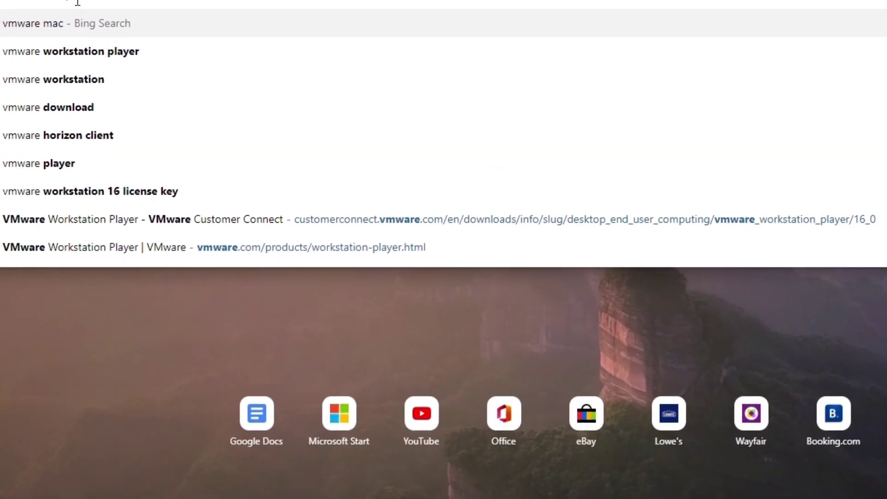
Step: Search the web for "vmware mac os unlocker" and open the bugstop/vmware-macos-unlocker GitHub repository
type("os unlocker")
key("Return")
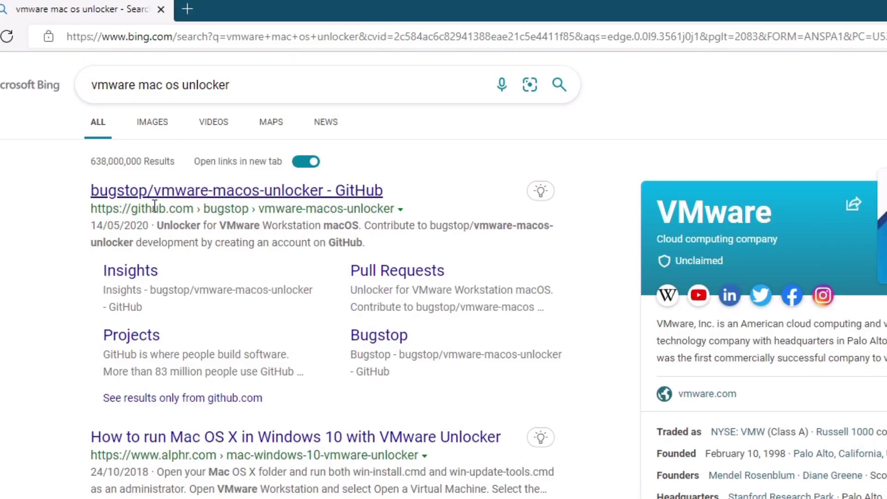
left_click(166, 193)
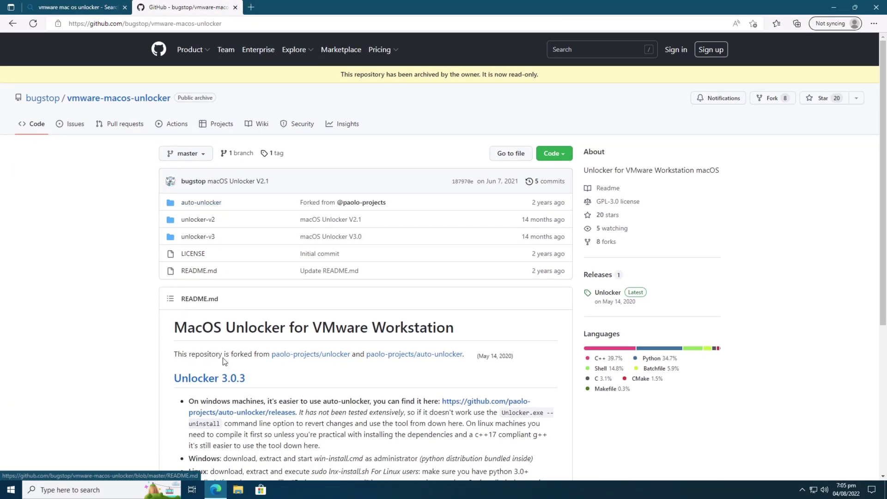
Step: Open the Unlocker 3.0.3 release linked in the repository's README and download unlocker.zip
scroll(327, 386, "down", 5)
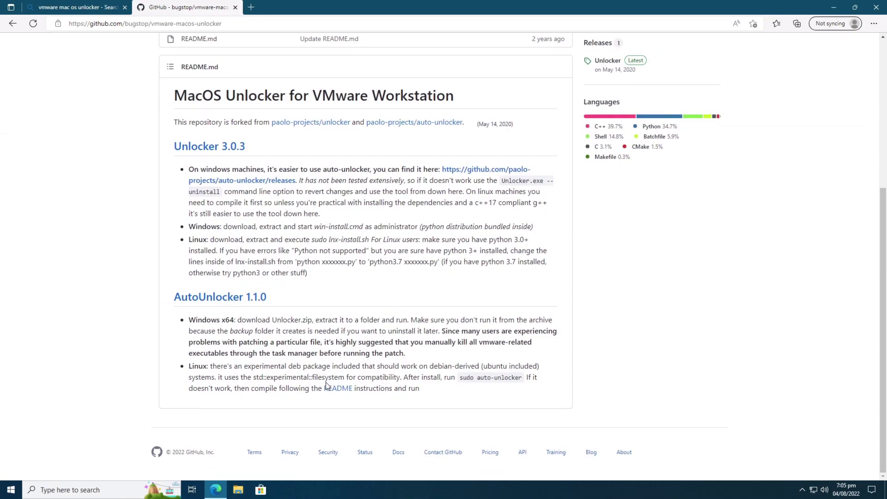
left_click(199, 147)
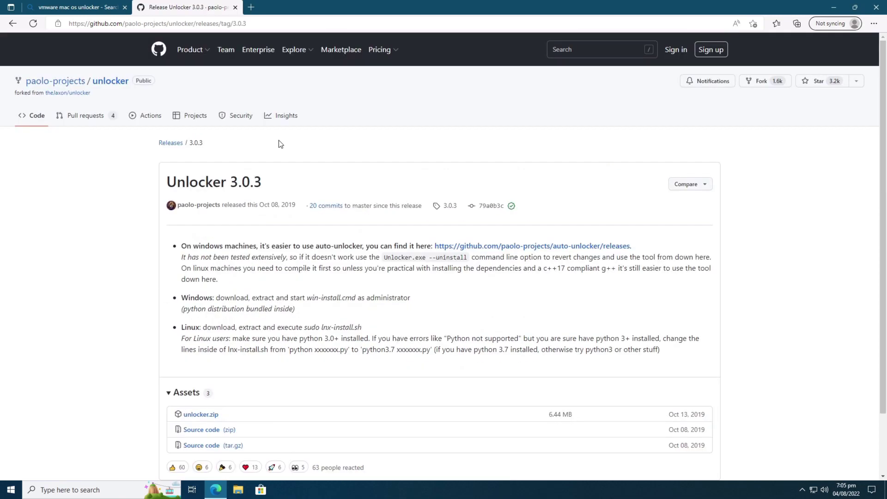
scroll(237, 319, "down", 2)
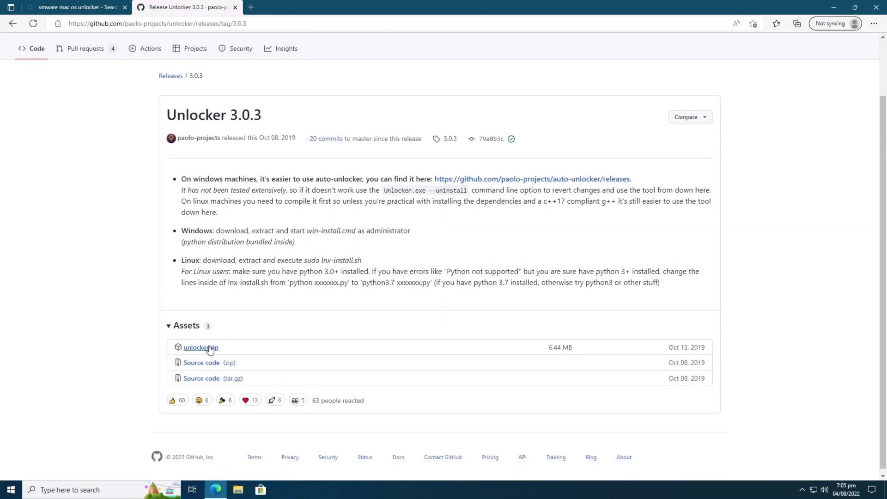
left_click(206, 348)
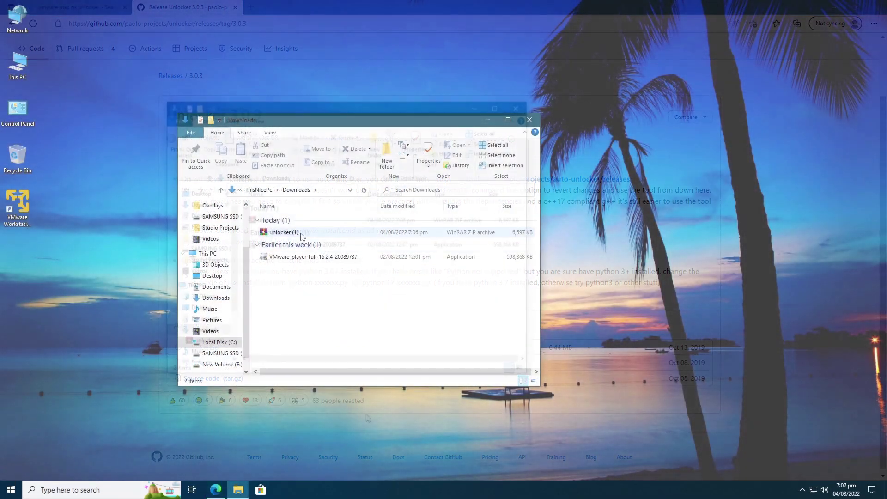
Step: Extract the unlocker (1) archive directly into the Downloads folder and run win-install as administrator
right_click(300, 236)
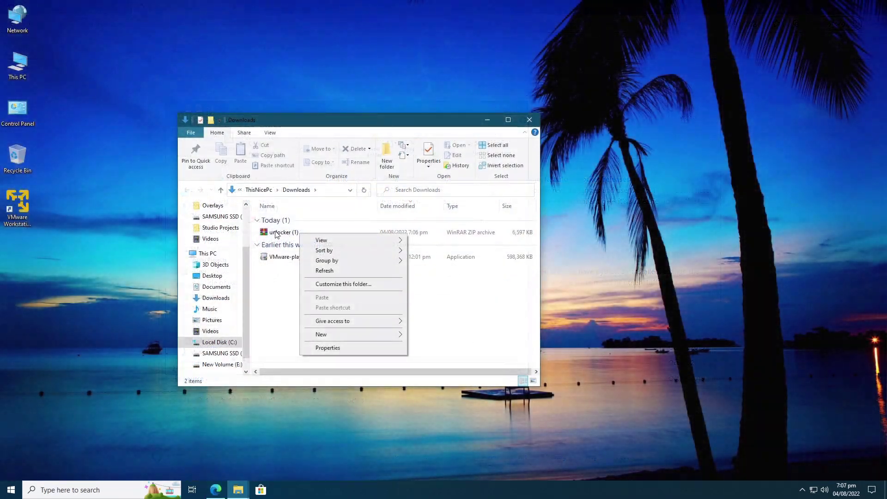
right_click(287, 233)
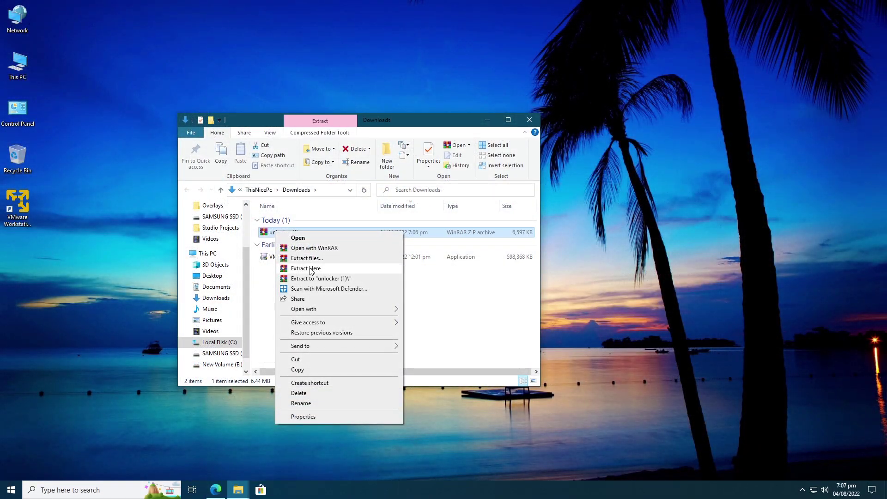
key("Escape")
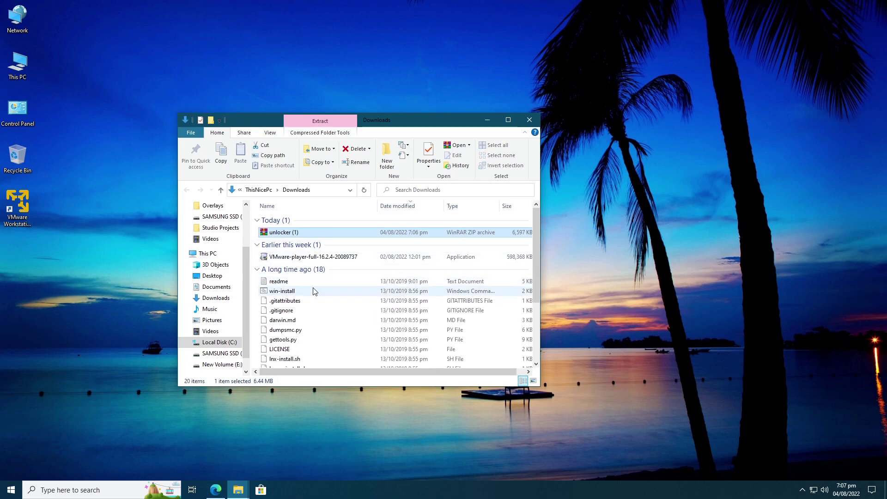
right_click(283, 293)
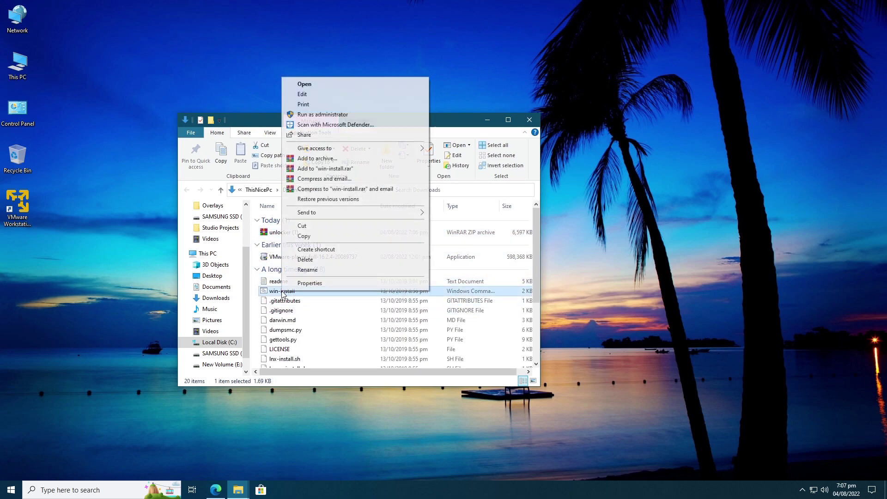
left_click(319, 115)
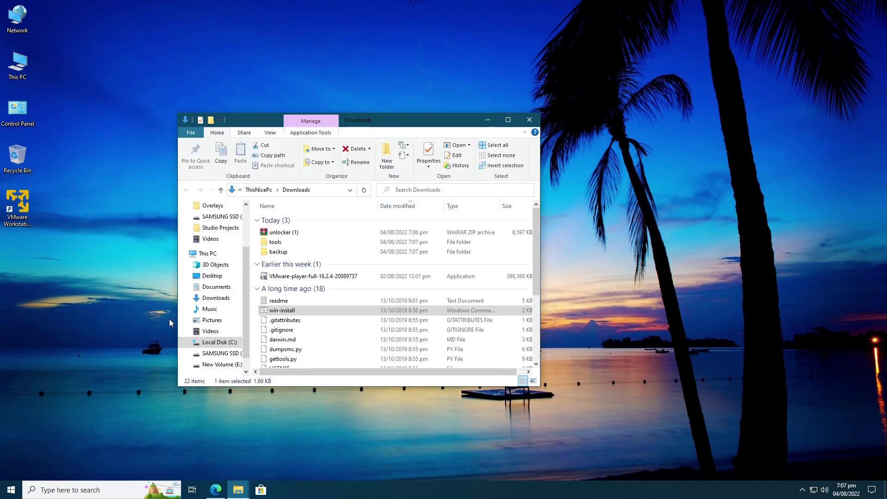
Step: Permanently delete the extracted unlocker items from the readme file through the python folder in Downloads
left_click(289, 304)
scroll(290, 304, "down", 4)
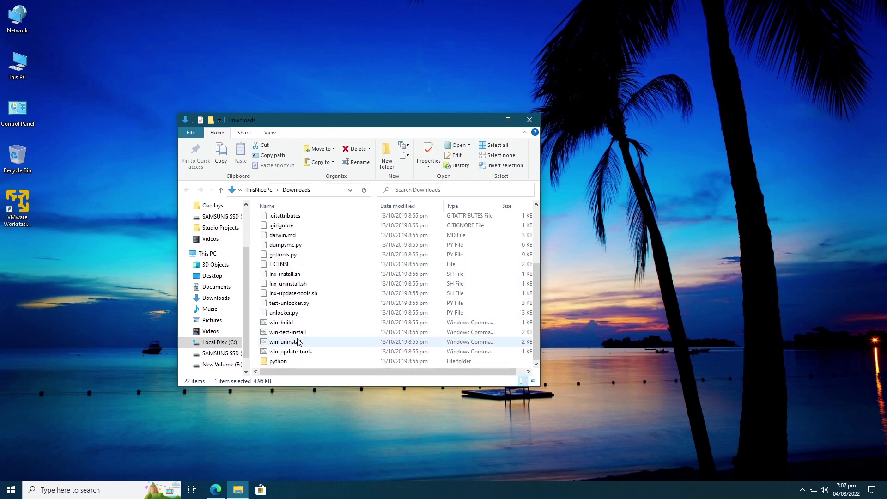
left_click(283, 364, "shift")
key("shift+Delete")
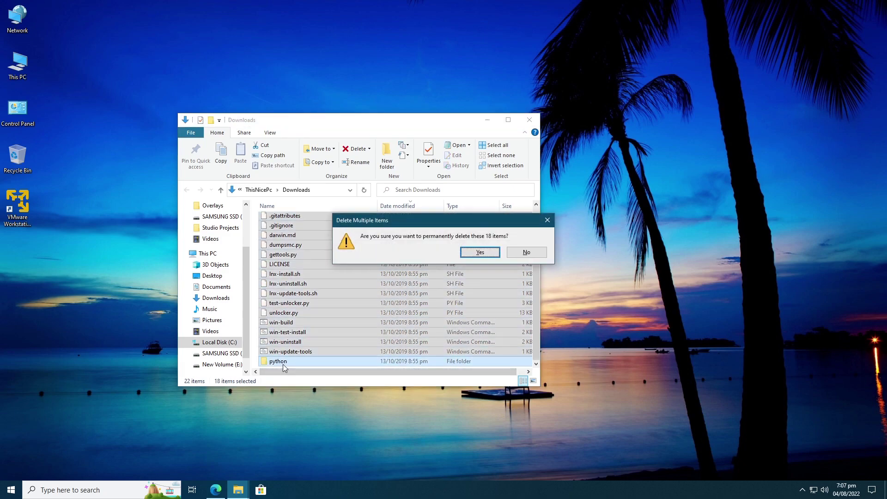
key("Return")
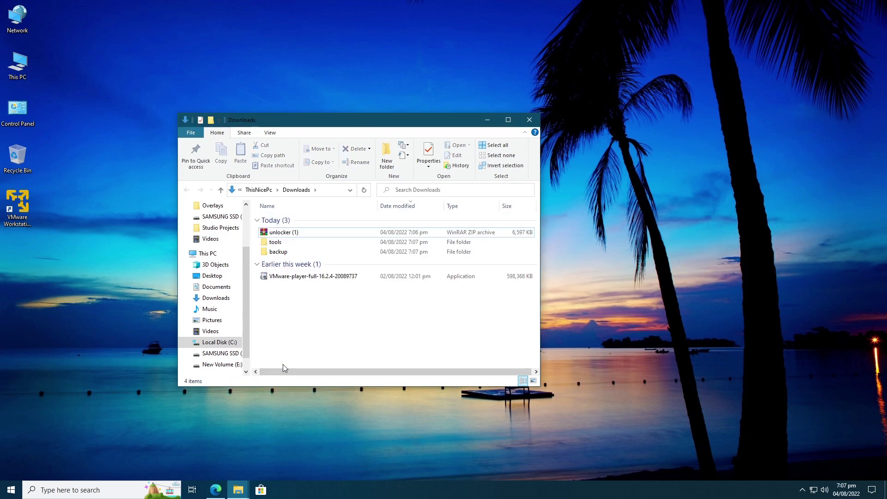
Step: Close the Downloads window, start a new virtual machine in VMware Workstation 16 Player and check the Apple Mac OS X versions offered
left_click(529, 120)
key("Return")
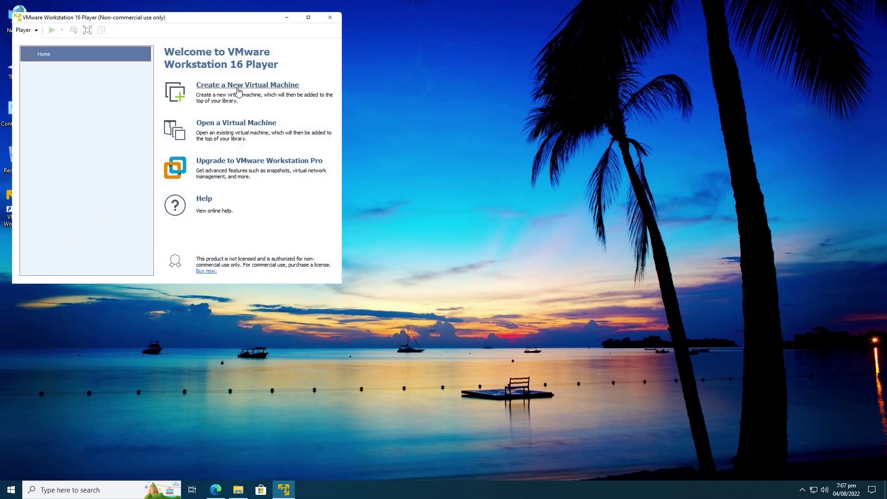
left_click(238, 86)
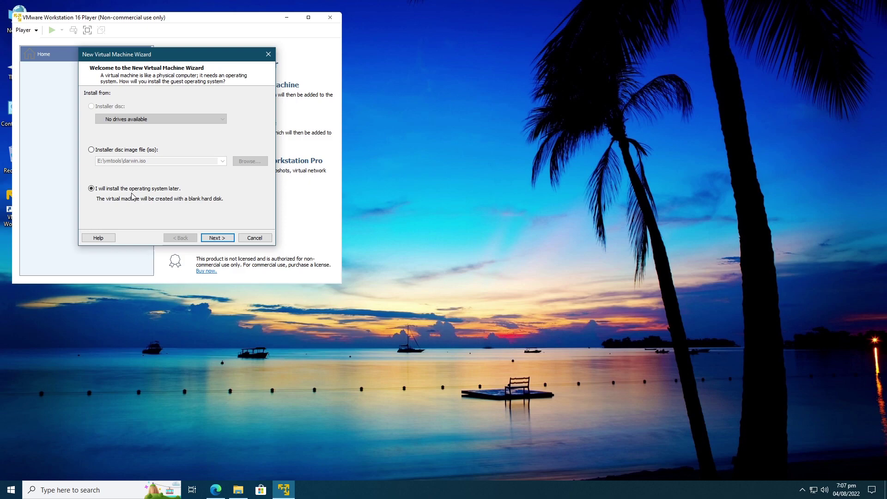
left_click(217, 237)
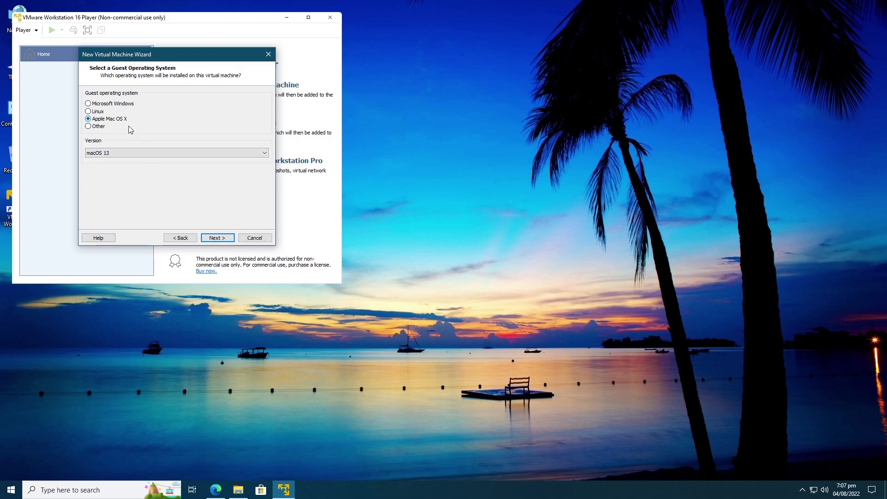
left_click(125, 153)
left_click(116, 157)
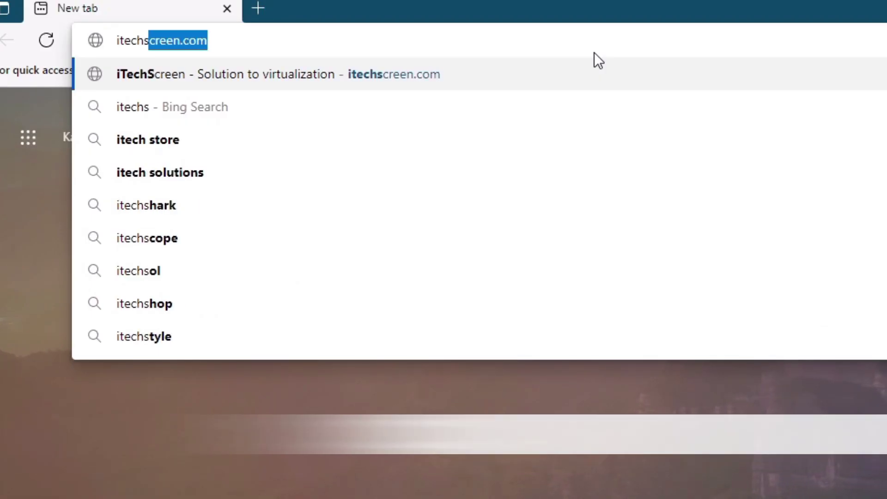
Step: Go to itechscreen.com in the browser and open its macOS downloads category, dismissing the advertisement
type("creen.com")
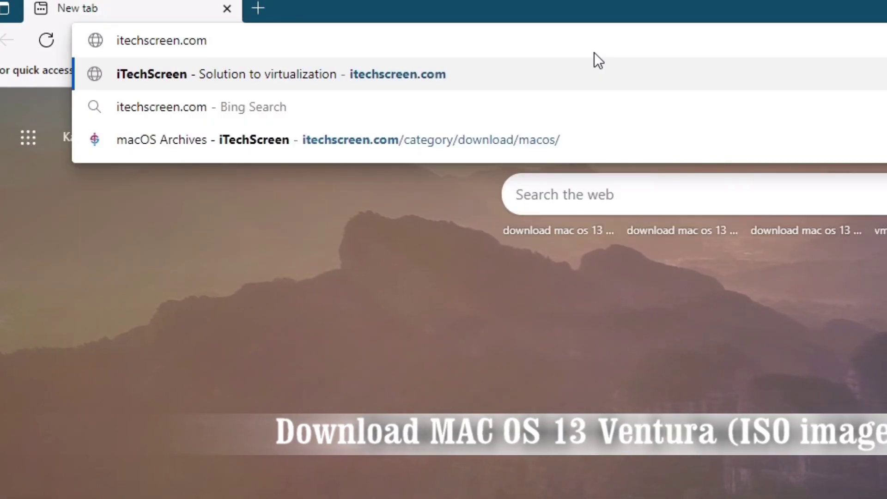
key("Return")
mouse_move(335, 116)
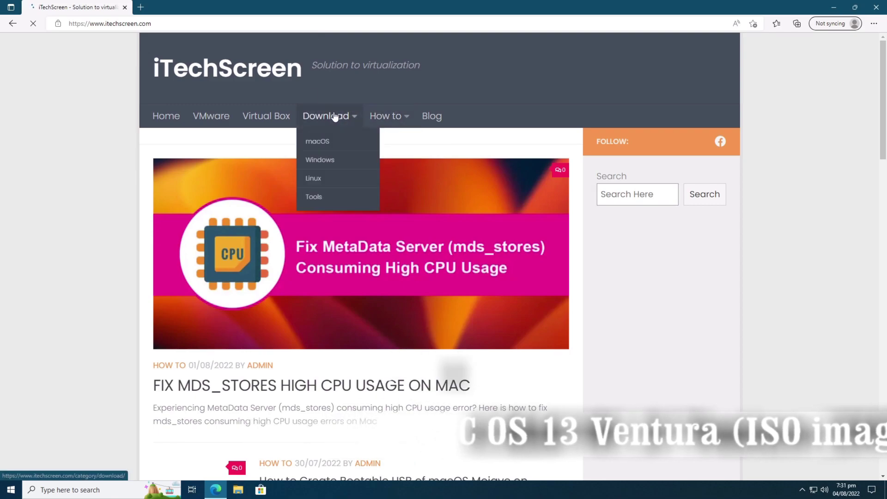
left_click(334, 145)
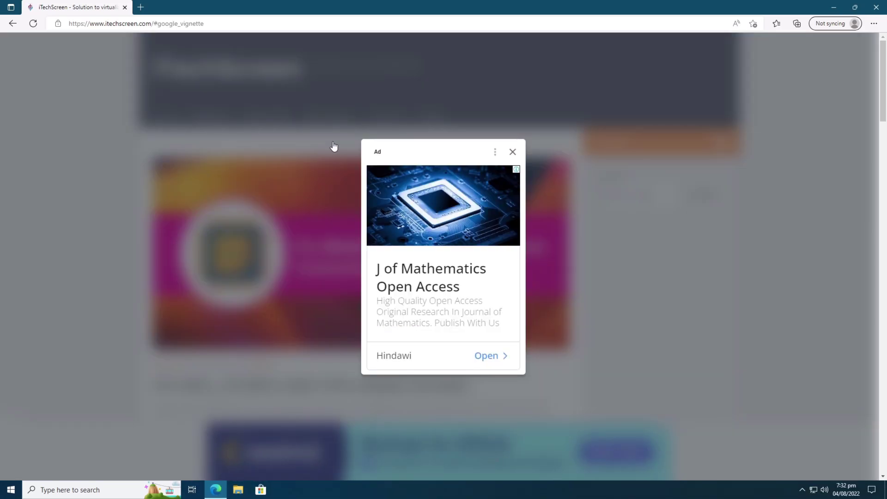
left_click(512, 151)
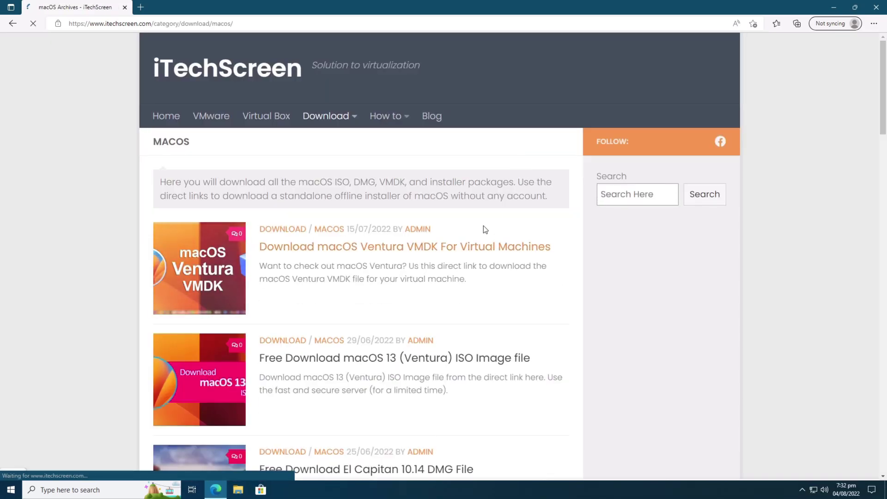
Step: Open the "Free Download macOS 13 (Ventura) ISO Image file" article and download the ISO from it
left_click(377, 366)
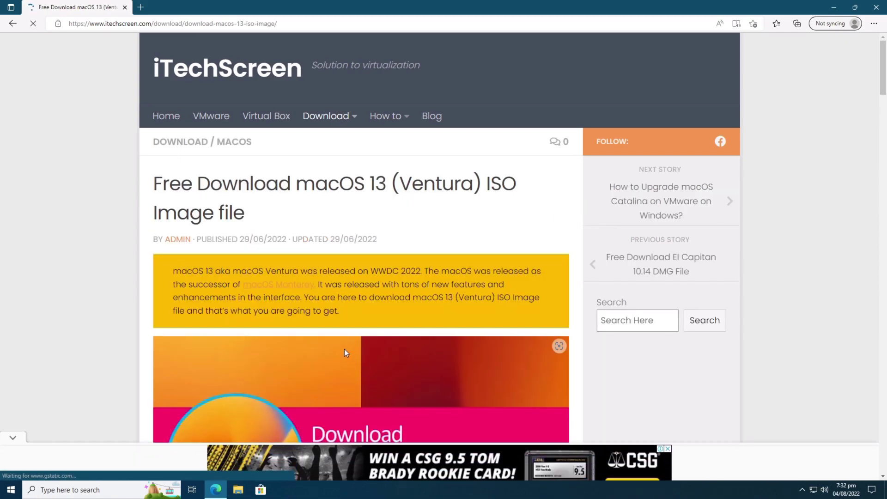
scroll(345, 351, "down", 4)
scroll(345, 351, "down", 12)
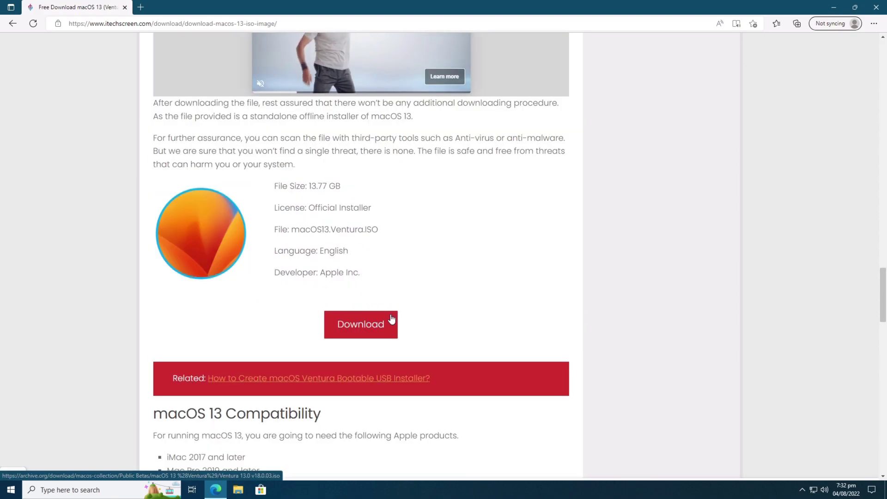
left_click(391, 319)
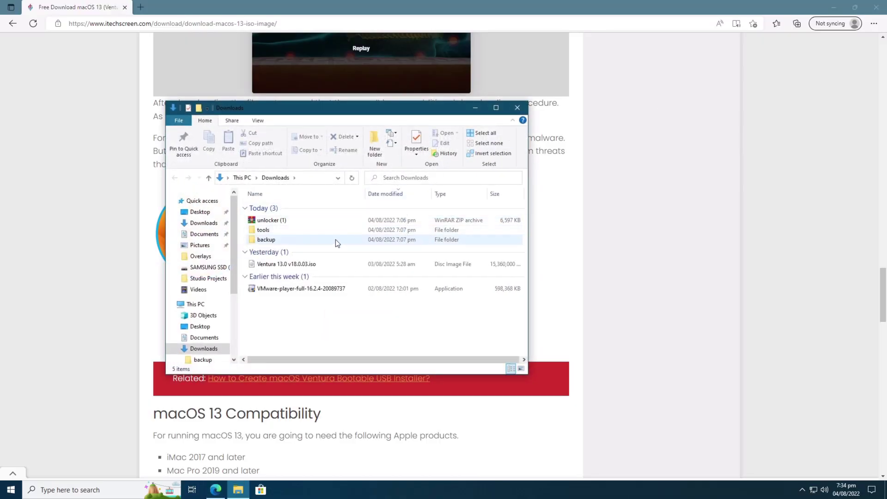
Step: Check the downloaded Ventura 13.0 v18.0.03.iso in the Downloads folder and close the browser and folder windows
left_click(288, 265)
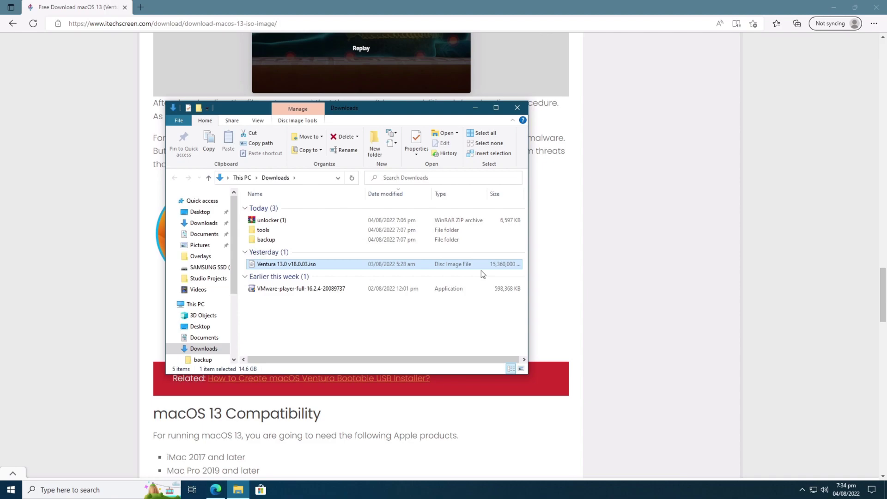
left_click(876, 7)
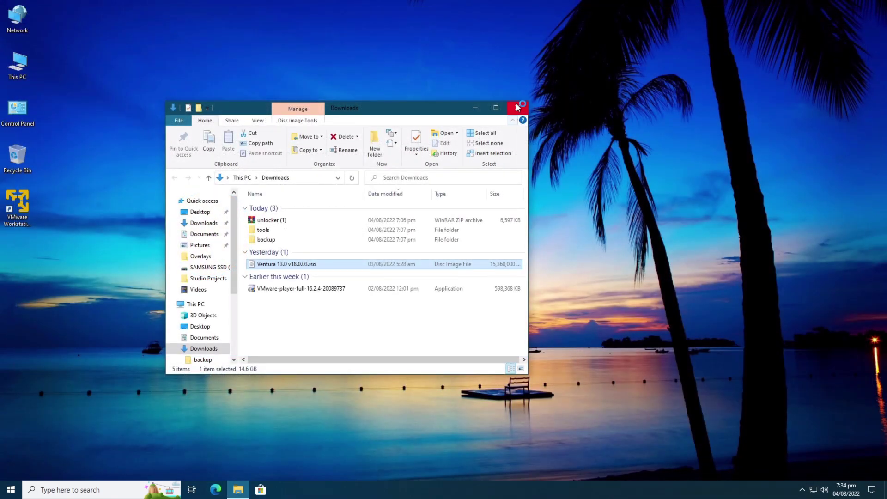
left_click(517, 107)
Step: Set up a new VMware Player virtual machine for Apple Mac OS X, macOS 13, installing the system later, with an 80 GB single-file disk
left_click(18, 205)
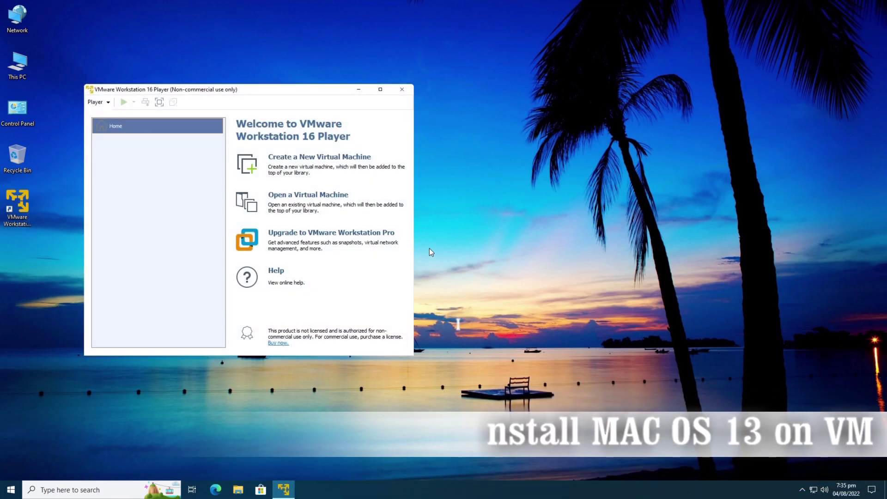
left_click(311, 163)
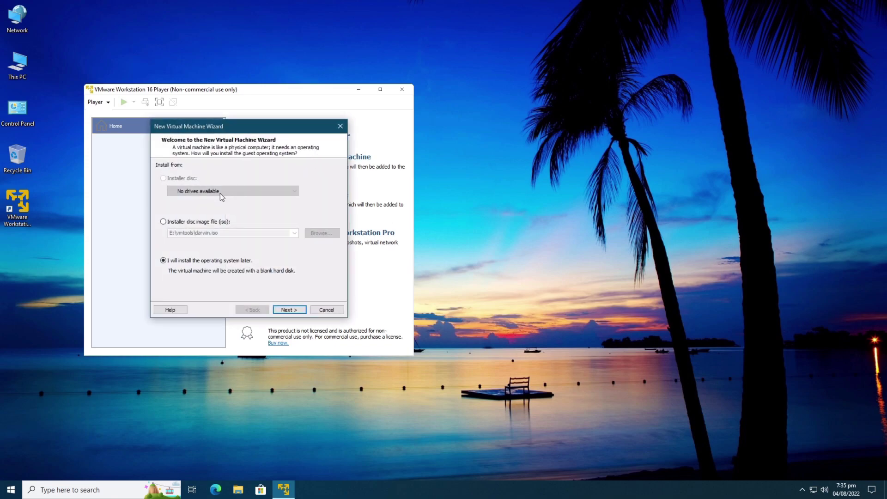
left_click(289, 309)
left_click(189, 225)
left_click(190, 230)
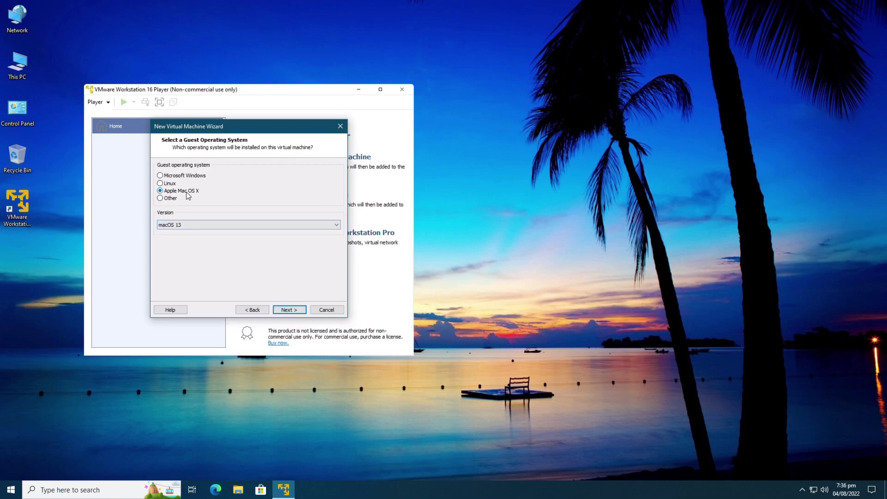
left_click(296, 314)
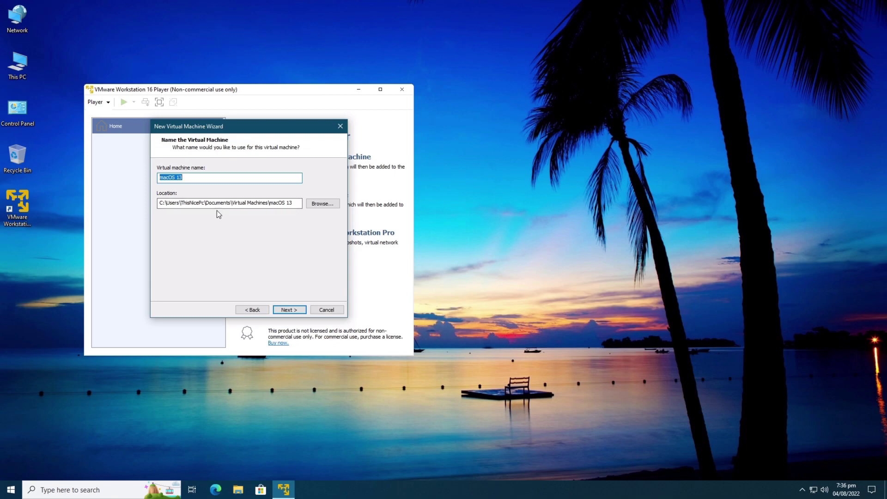
left_click(289, 309)
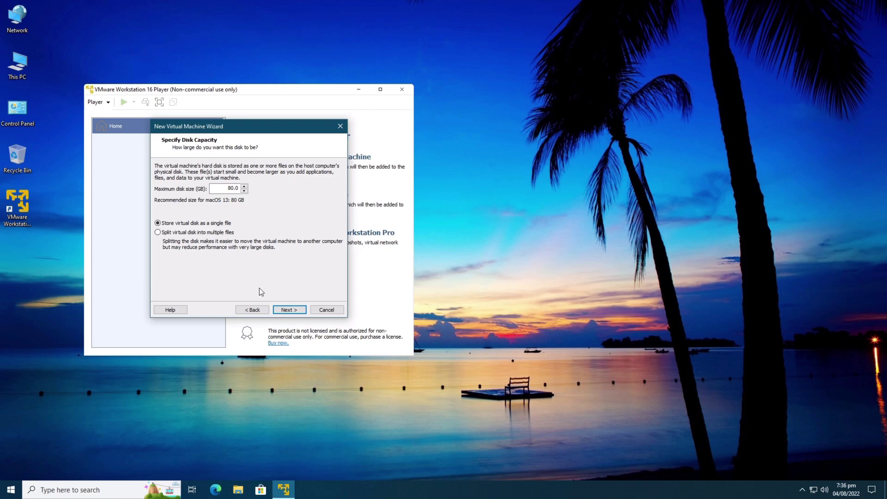
left_click(298, 309)
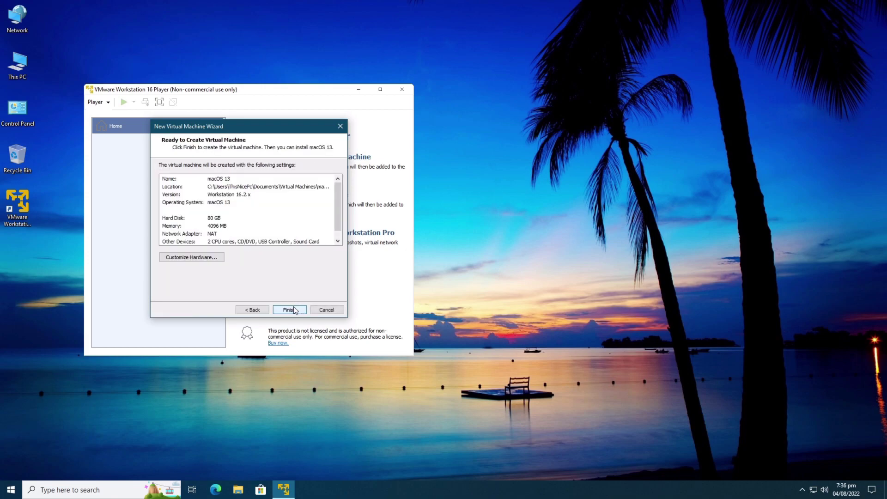
Step: Customize the new virtual machine's hardware to 8192 MB of memory and 4 processor cores
left_click(222, 259)
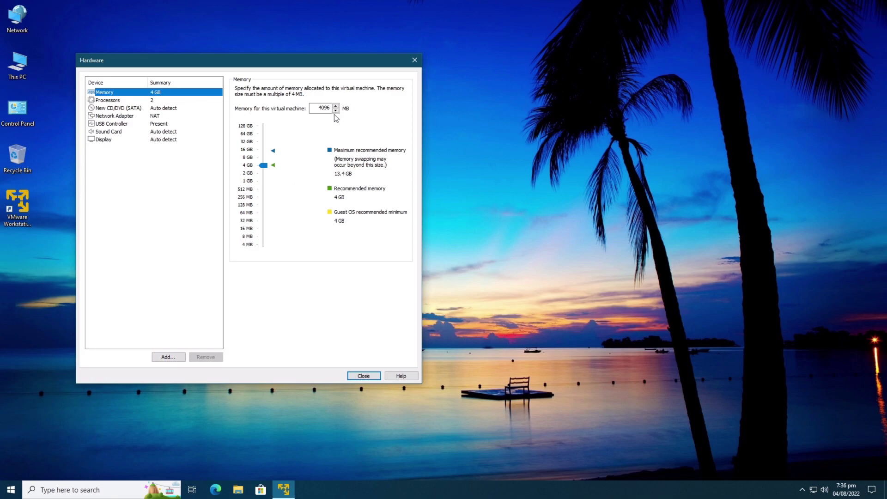
left_click_drag(265, 160, 264, 158)
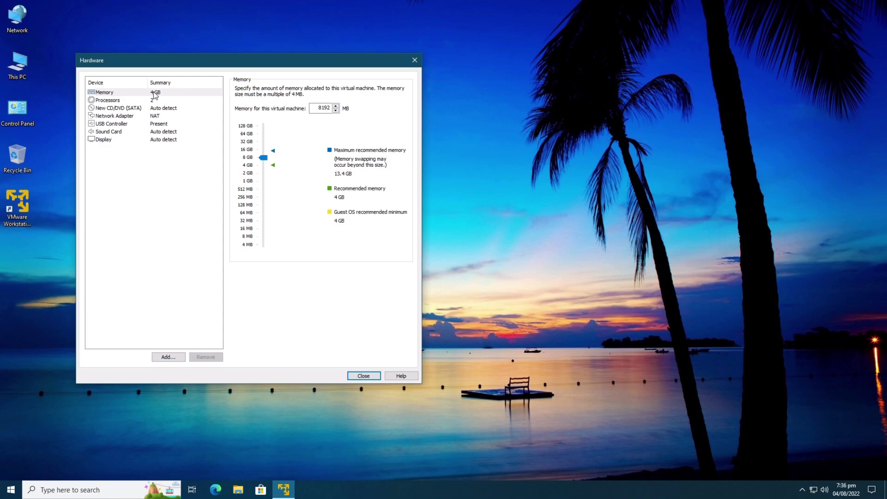
left_click(184, 100)
left_click(333, 90)
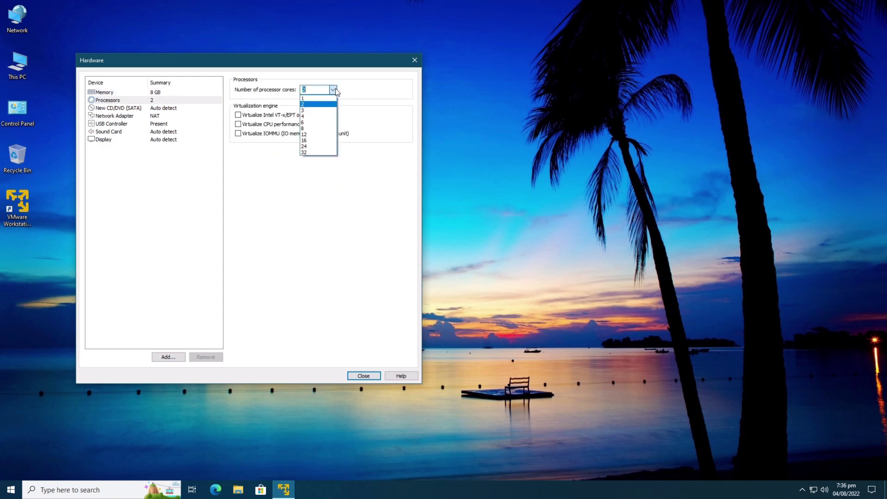
left_click(306, 116)
Step: Attach Ventura 13.0 v18.0.03.iso from Downloads to the CD/DVD (SATA) drive as an ISO image and save the virtual machine settings
left_click(166, 110)
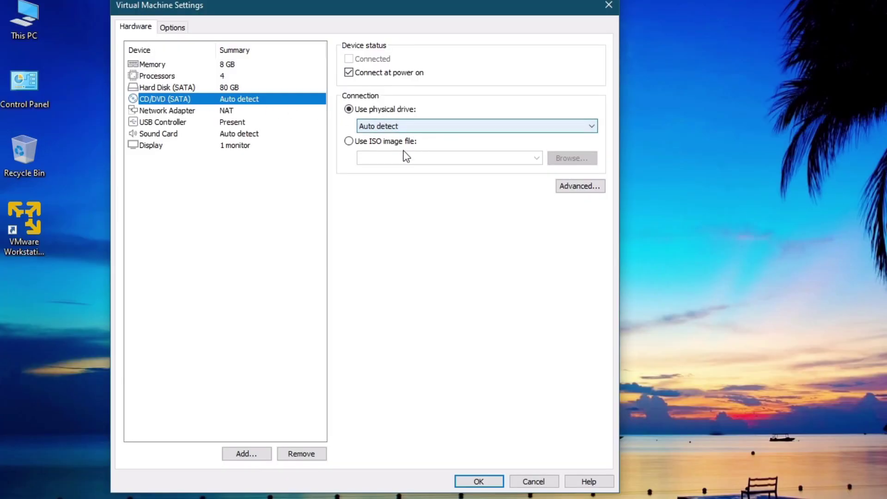
left_click(389, 142)
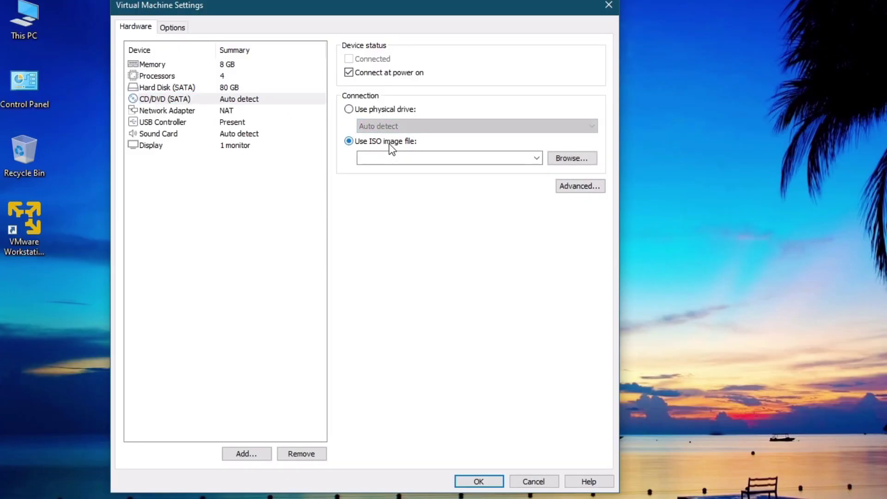
left_click(577, 186)
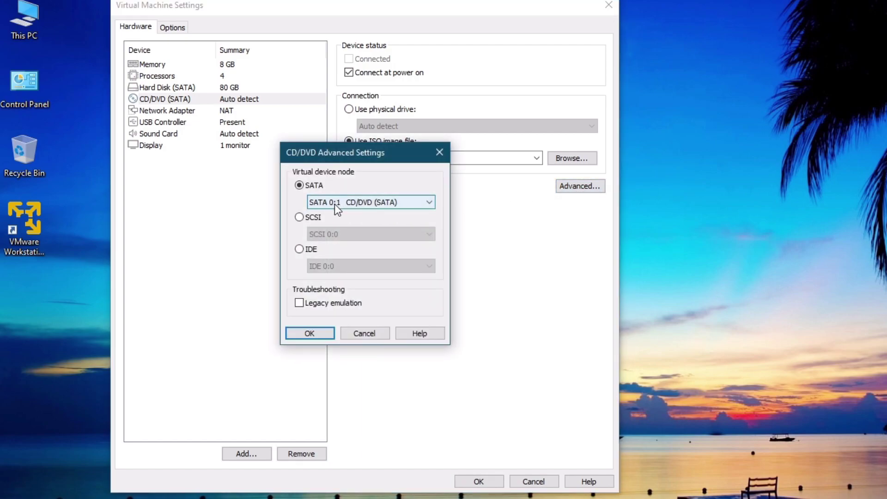
left_click(363, 333)
left_click(575, 159)
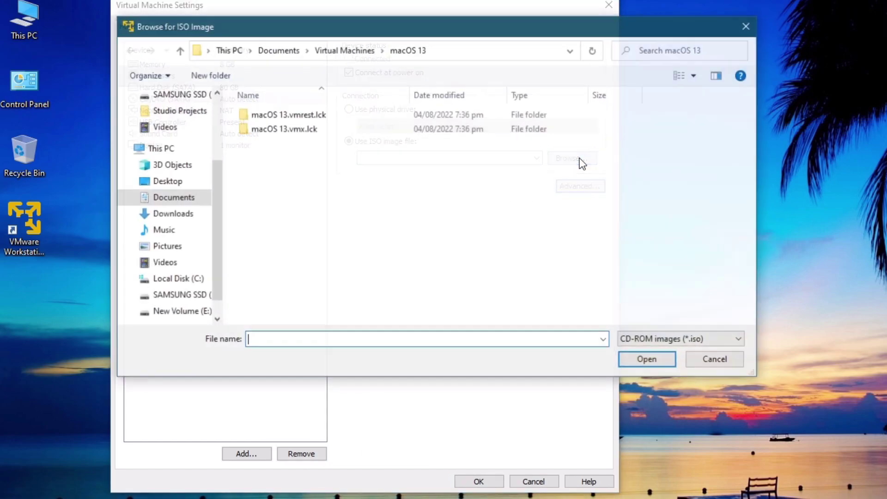
left_click(215, 99)
left_click(185, 141)
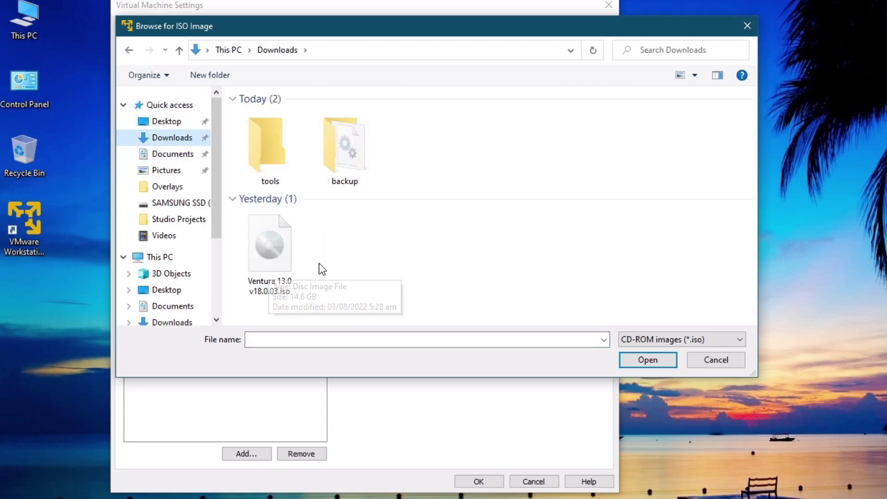
double_click(276, 264)
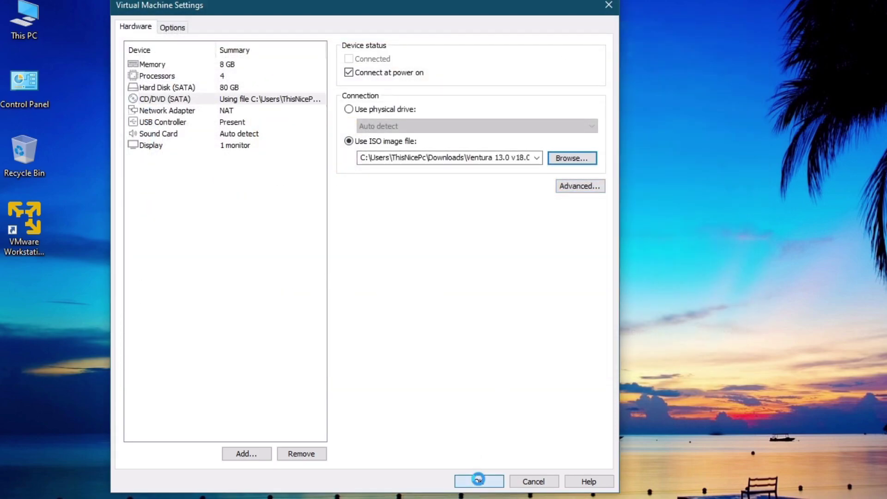
left_click(478, 481)
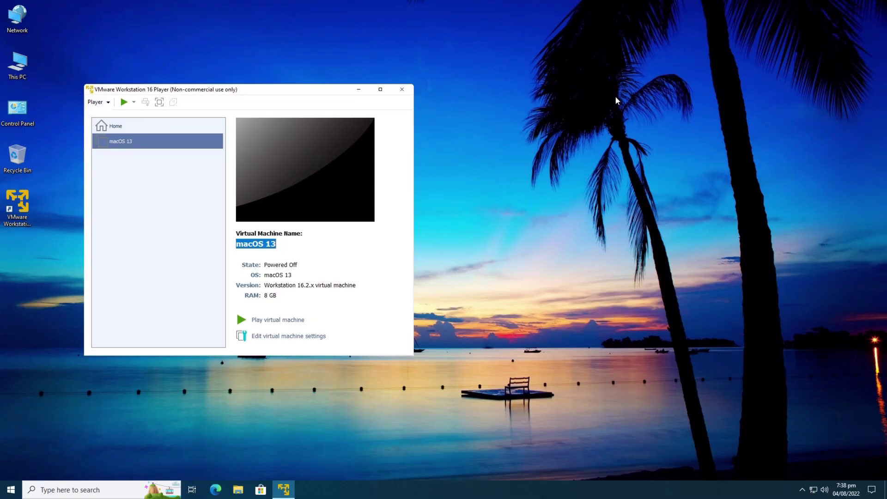
Step: Power on the macOS 13 virtual machine, show it full screen and choose Disk Utility in macOS Recovery
left_click(270, 321)
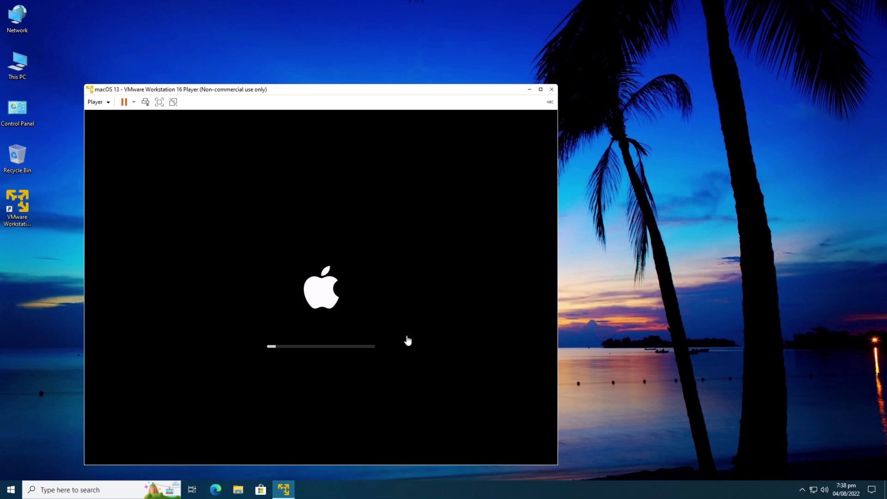
left_click(160, 102)
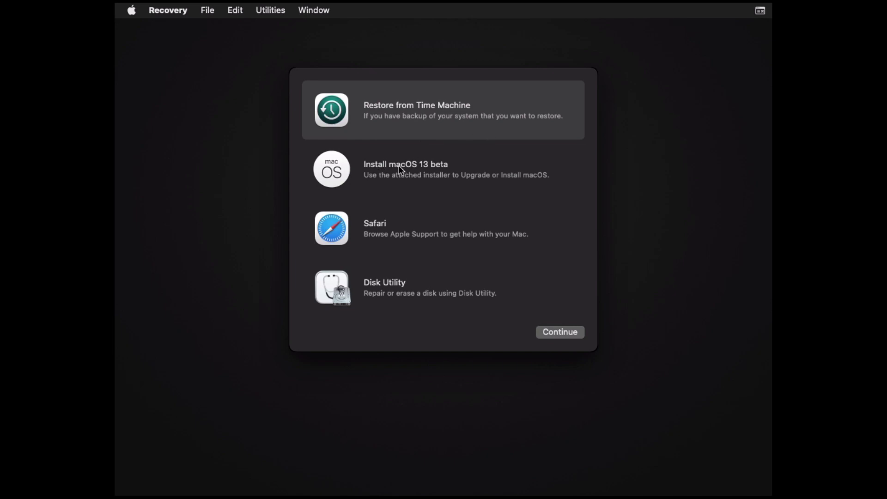
left_click(403, 298)
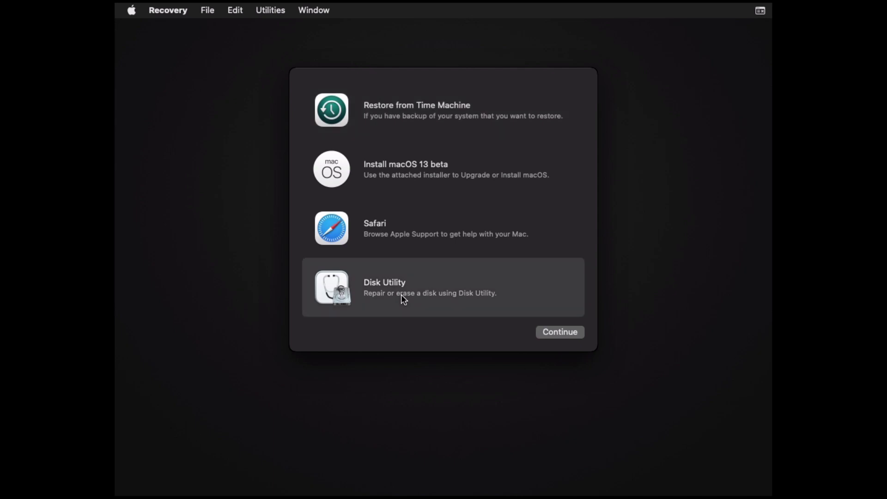
left_click(564, 336)
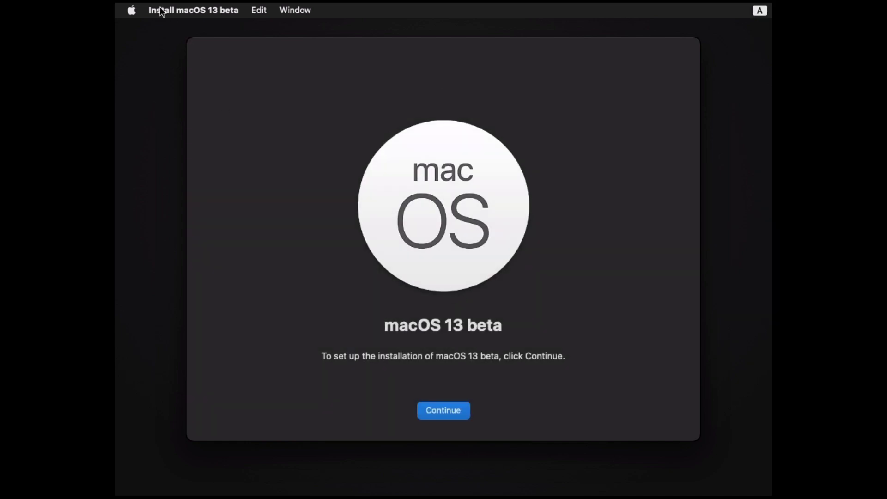
Step: Quit the macOS 13 beta installer and return to the Recovery utilities
left_click(161, 12)
left_click(194, 143)
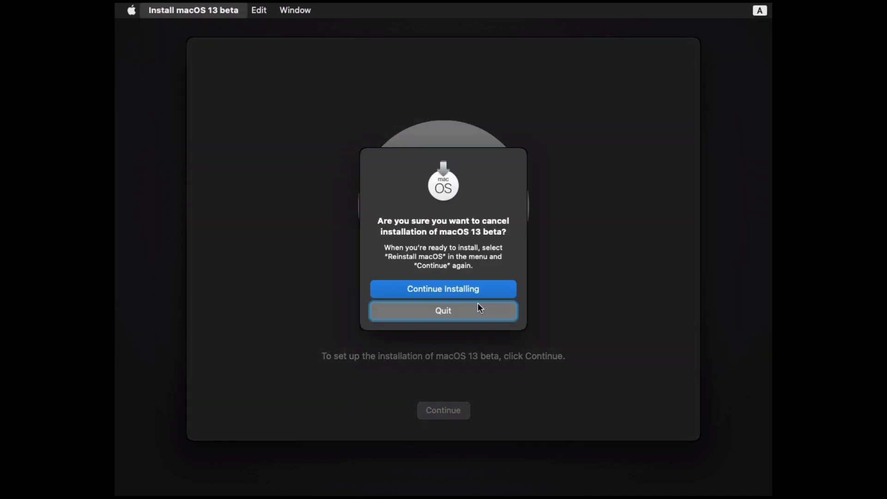
left_click(454, 318)
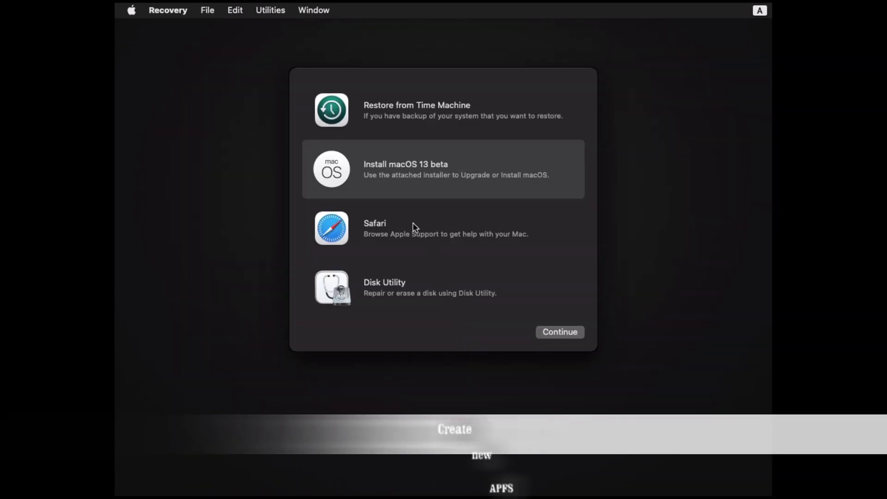
Step: Erase the VMware Virtual SATA Hard Drive Media as MACOS13 Drive with APFS format and GUID Partition Map, and close Disk Utility
left_click(376, 293)
left_click(559, 332)
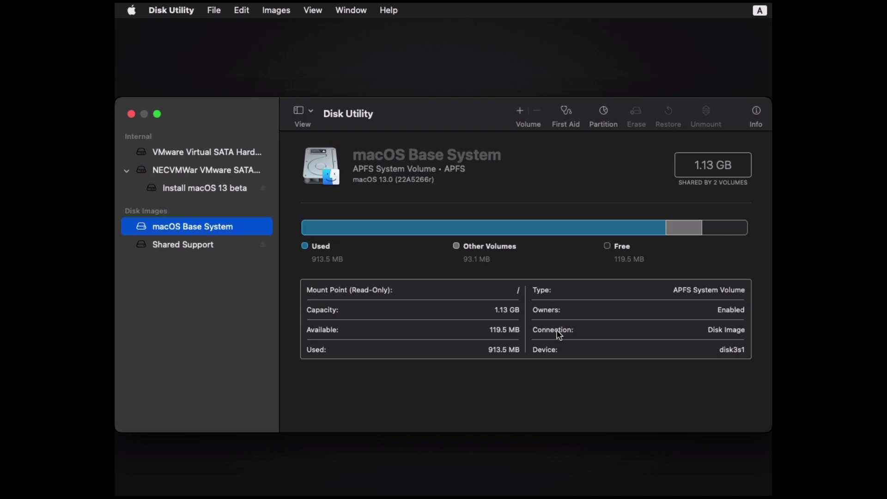
left_click(207, 154)
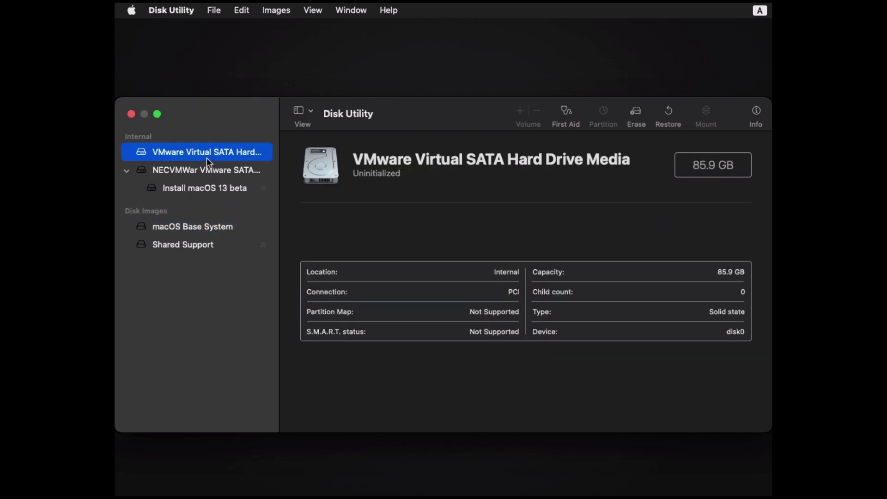
left_click(637, 112)
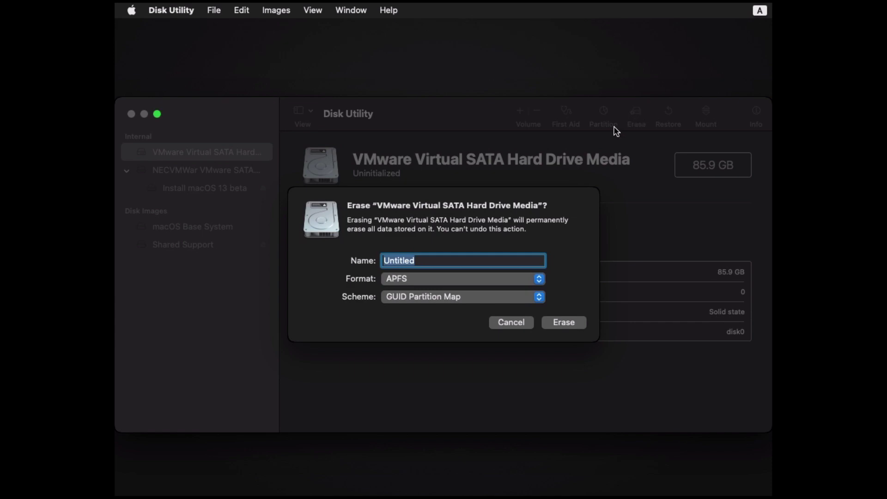
type("<")
key("BackSpace")
type("MACOS13 Drive")
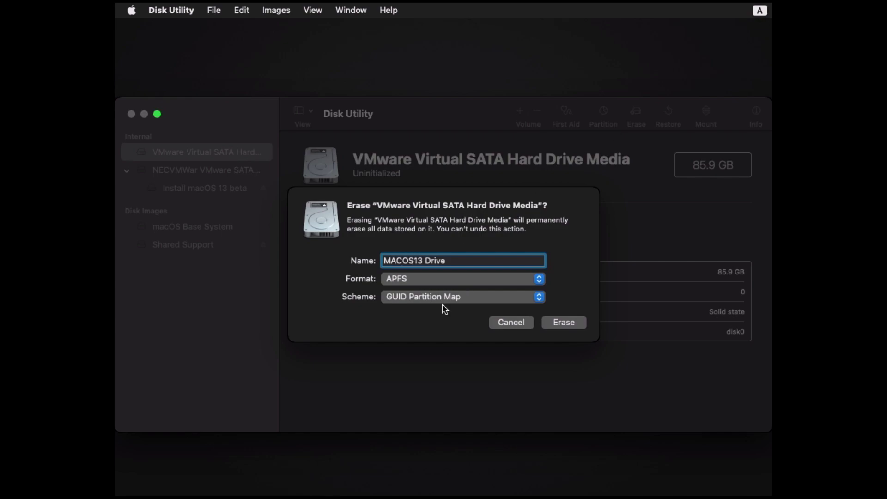
left_click(562, 324)
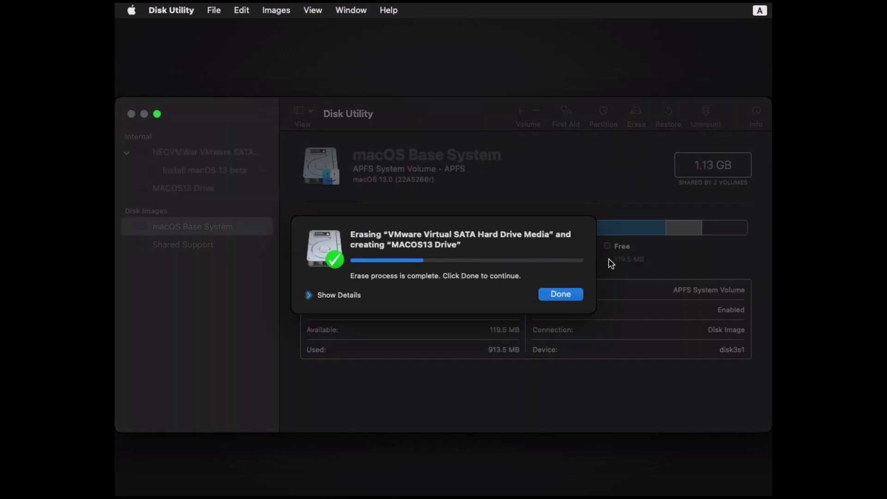
left_click(568, 300)
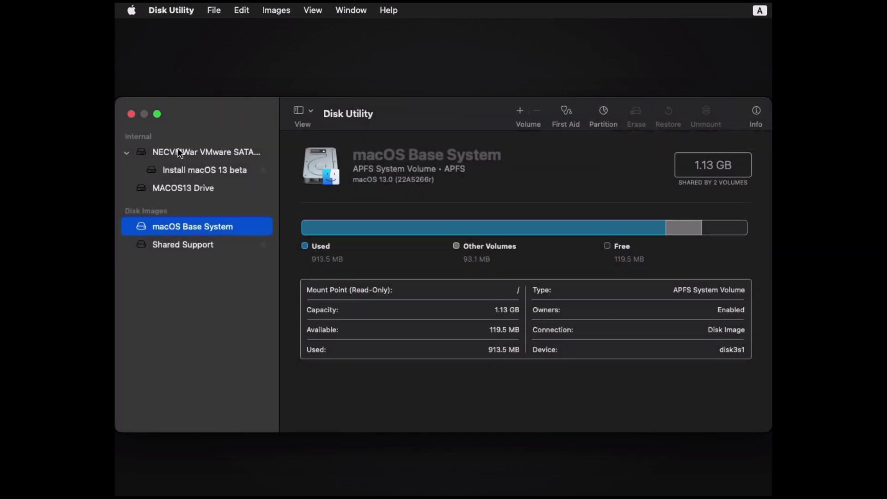
left_click(131, 114)
Step: Start the macOS 13 beta installation, accept the software license agreement and install onto MACOS13 Drive
left_click(406, 175)
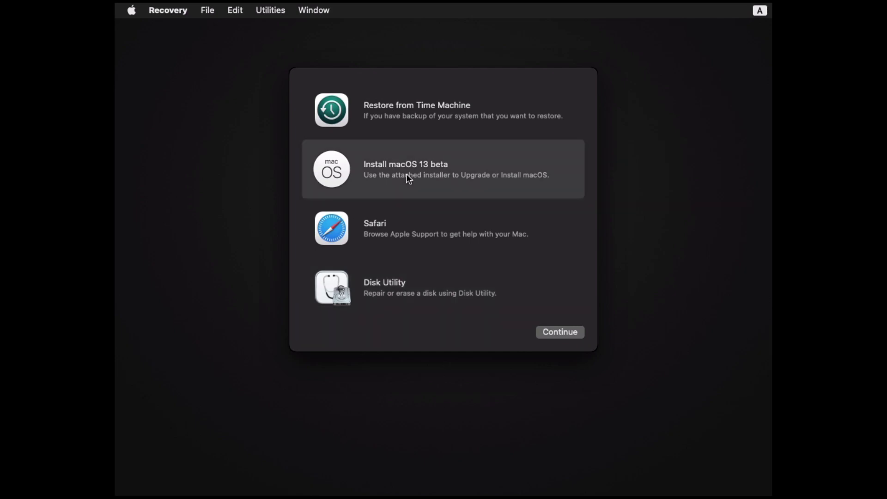
left_click(550, 329)
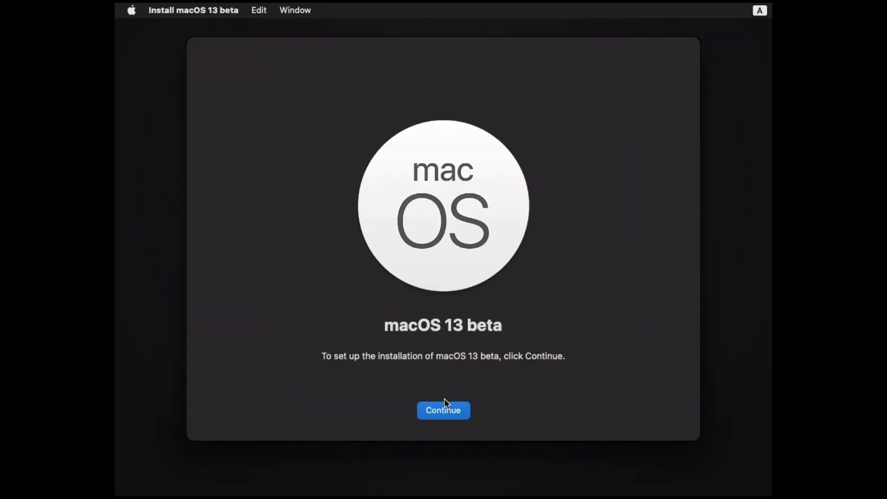
left_click(445, 402)
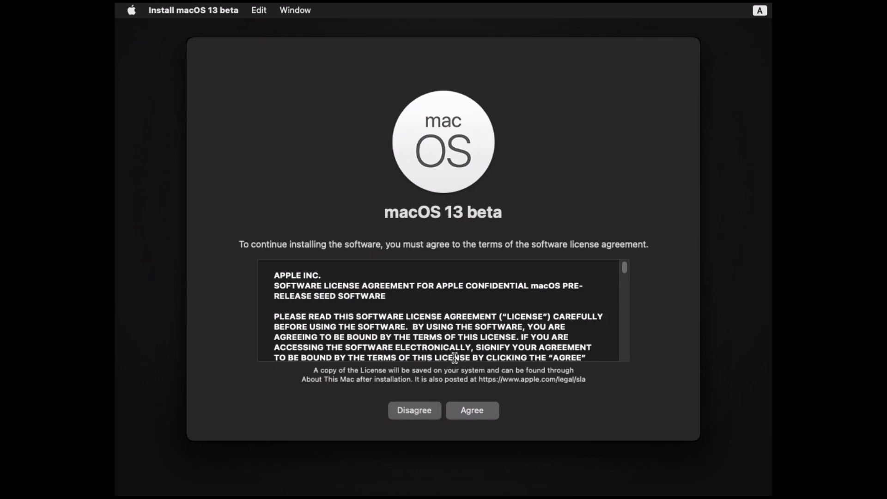
left_click(474, 413)
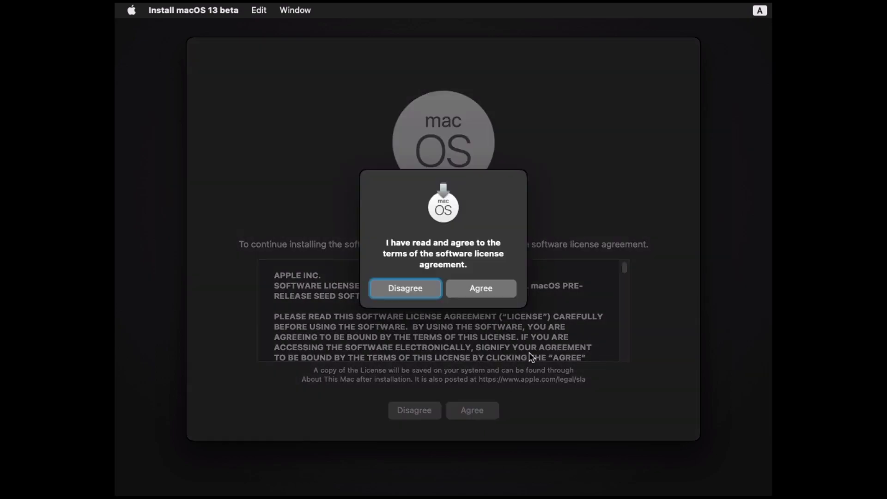
left_click(460, 288)
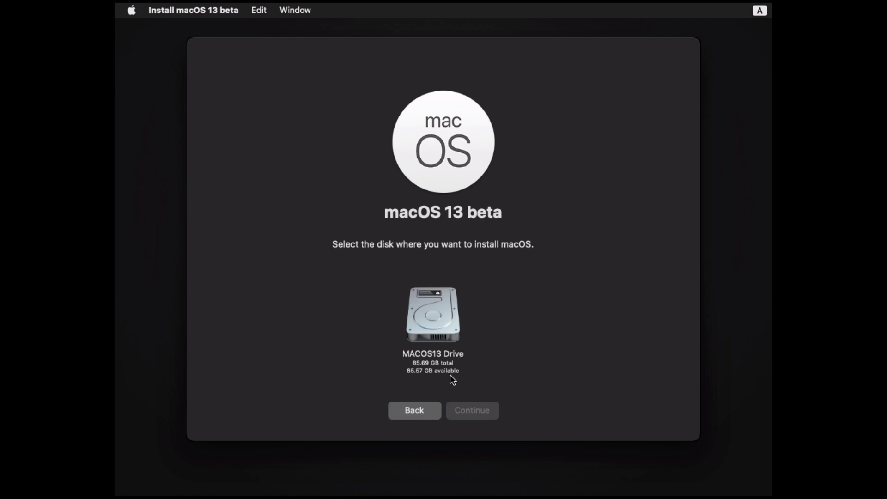
left_click(445, 325)
left_click(468, 414)
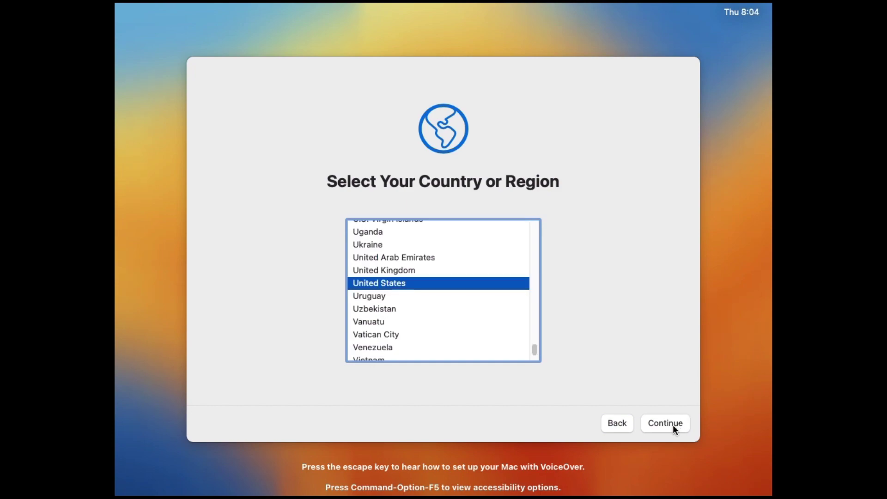
Step: Set up the Mac with United States as the region, without accessibility features or an Internet connection
left_click(673, 425)
left_click(672, 422)
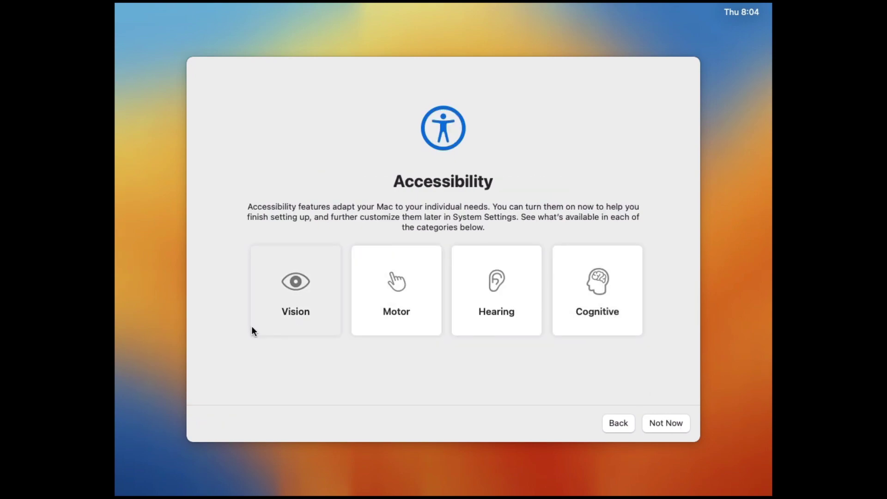
left_click(666, 424)
left_click(667, 424)
left_click(485, 314)
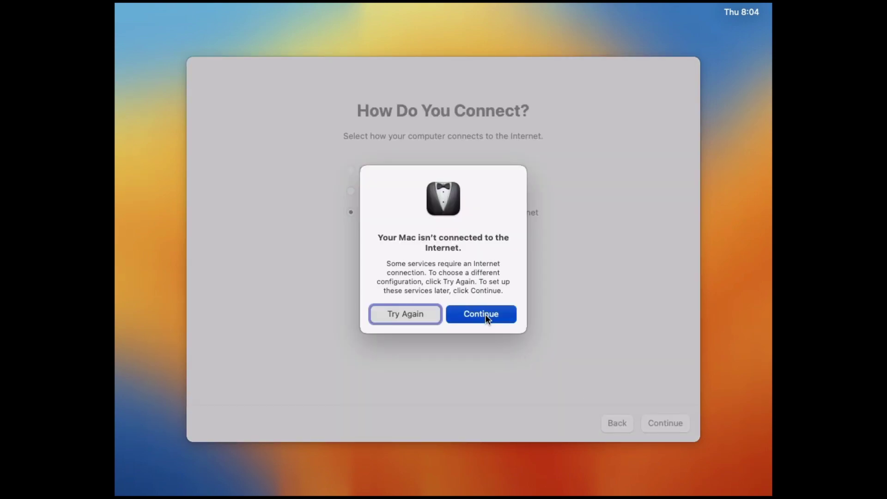
Step: Proceed through the setup assistant to the Terms and Conditions and agree to the macOS Software License Agreement
left_click(672, 423)
left_click(672, 423)
left_click(231, 425)
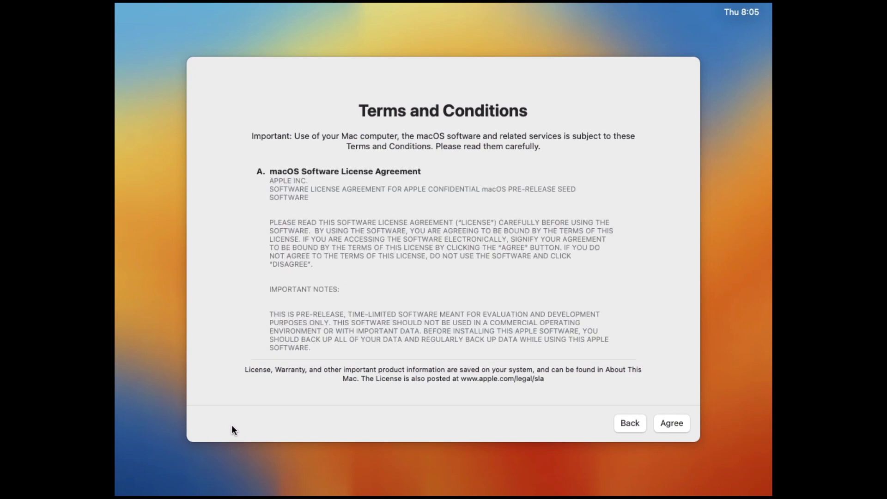
left_click(664, 427)
left_click(472, 295)
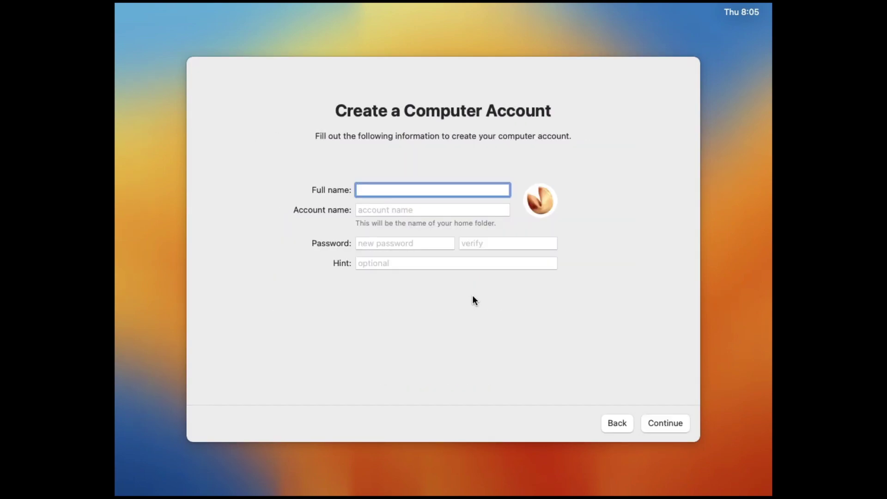
Step: Submit the new computer account and continue the setup with Location Services disabled
left_click(667, 423)
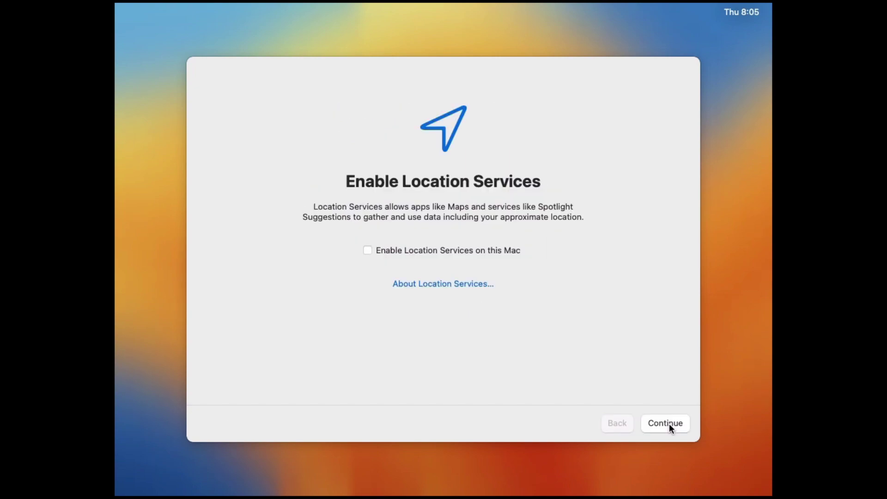
left_click(668, 423)
left_click(464, 304)
left_click(668, 423)
left_click(667, 423)
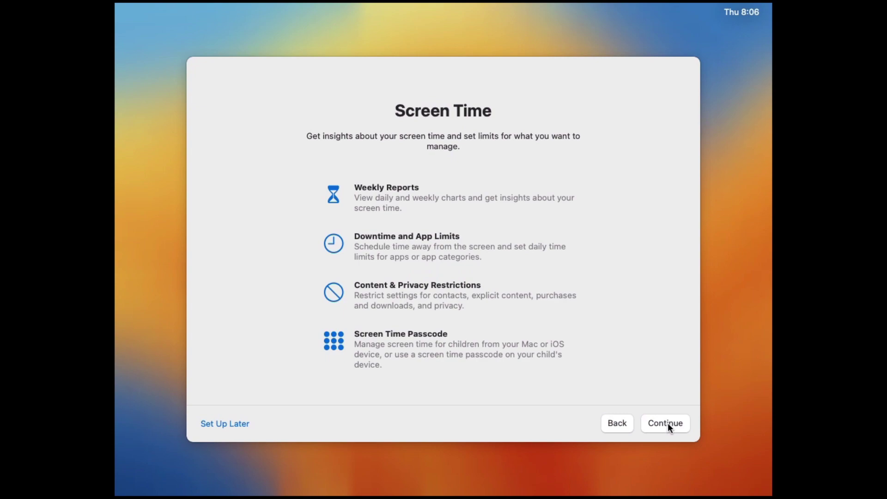
Step: Finish the setup with the Auto appearance and close the Feedback Assistant welcome window
left_click(668, 423)
left_click(566, 281)
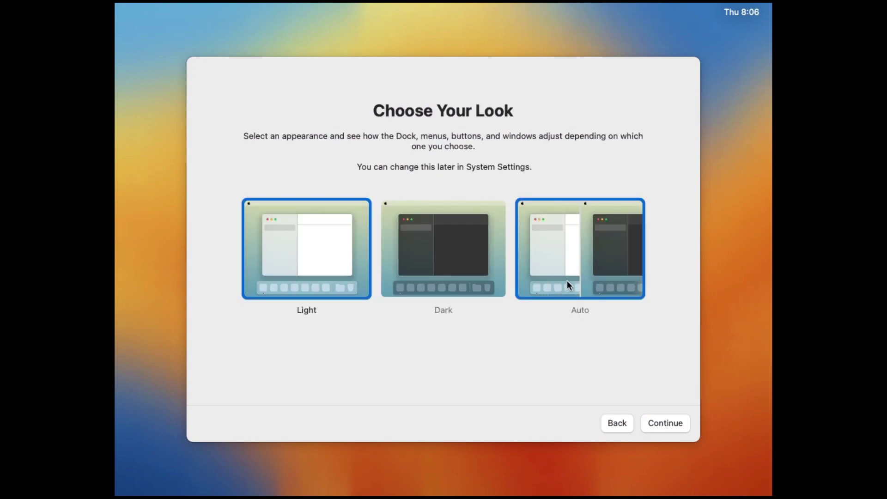
left_click(664, 422)
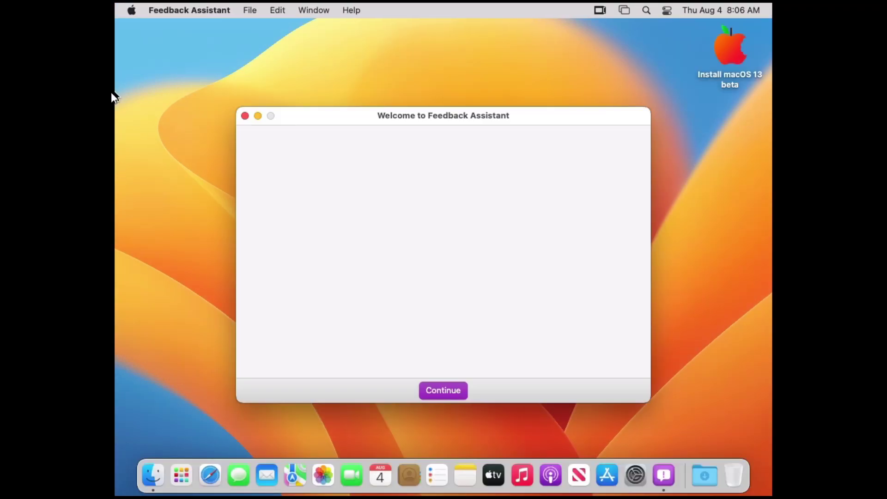
left_click(246, 116)
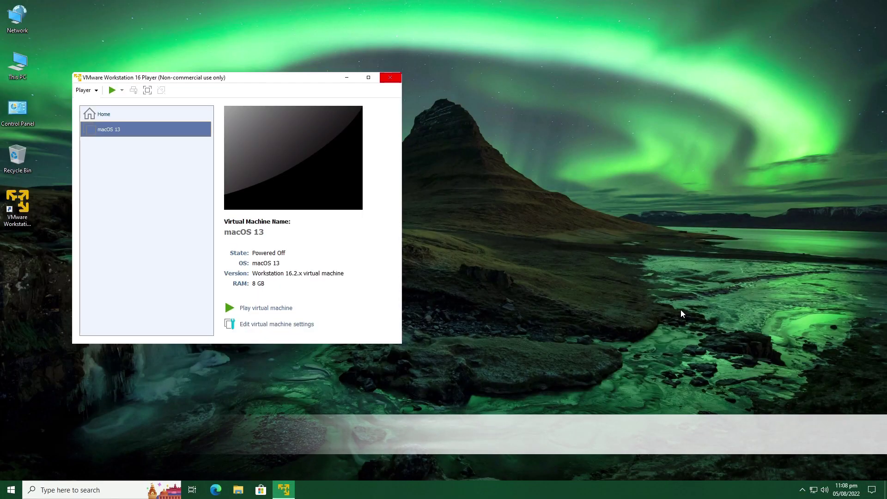
Step: Copy the folder path of the macOS 13 virtual machine from the Hard Disk (SATA) disk file in its settings
right_click(181, 134)
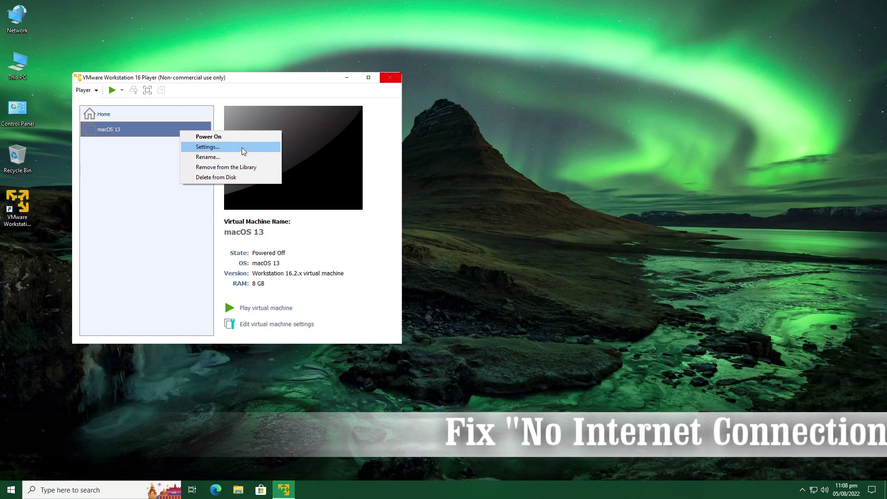
left_click(214, 148)
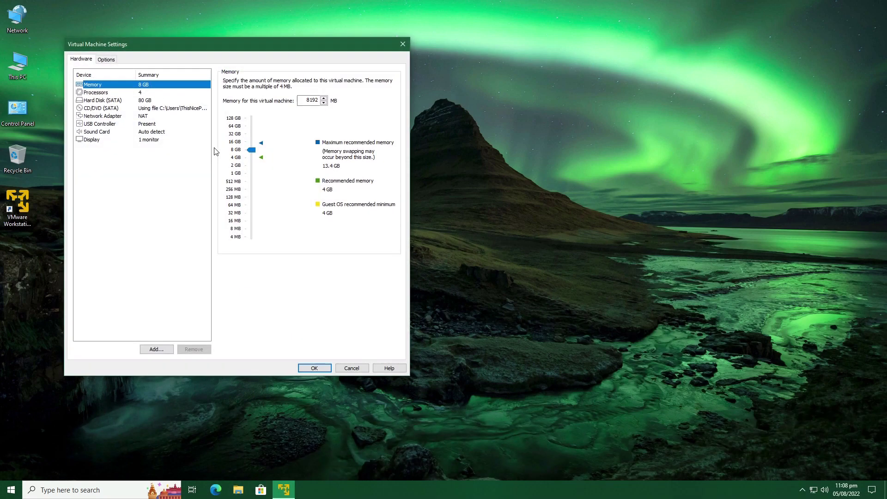
left_click(141, 101)
left_click(224, 83)
left_click_drag(225, 83, 327, 87)
mouse_move(350, 88)
left_mouse_down()
mouse_move(361, 90)
mouse_move(352, 85)
left_mouse_up()
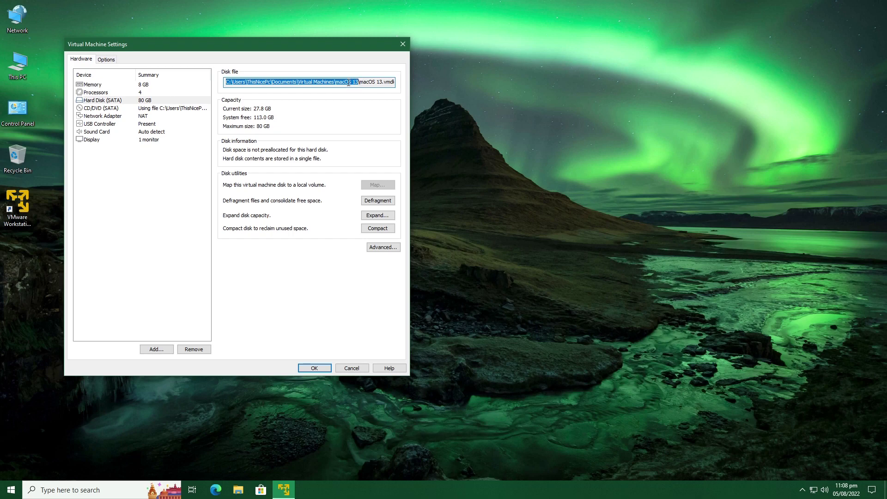
right_click(348, 83)
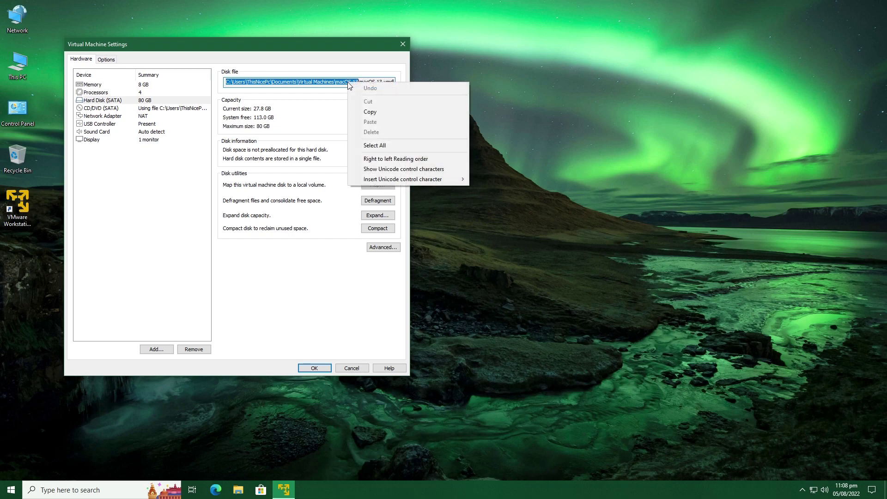
left_click(365, 111)
Step: Open the macOS 13 virtual machine folder by looking up the copied path in Windows search
left_click(120, 485)
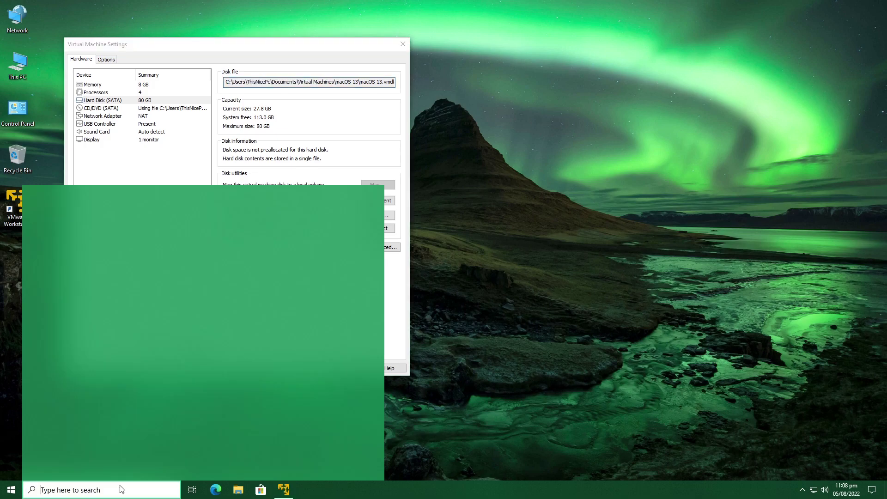
key("ctrl+v")
left_click(90, 241)
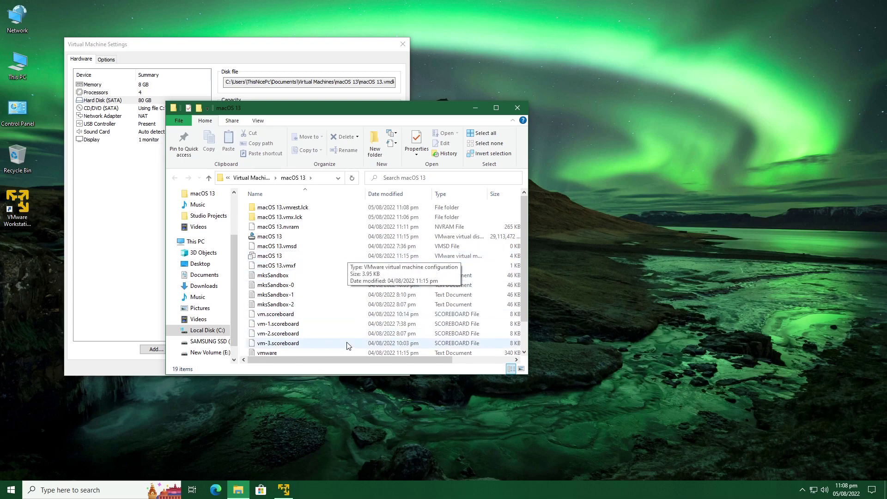
Step: Locate the macOS 13 file with the .vmx extension and open it with Notepad
left_click_drag(353, 361, 419, 360)
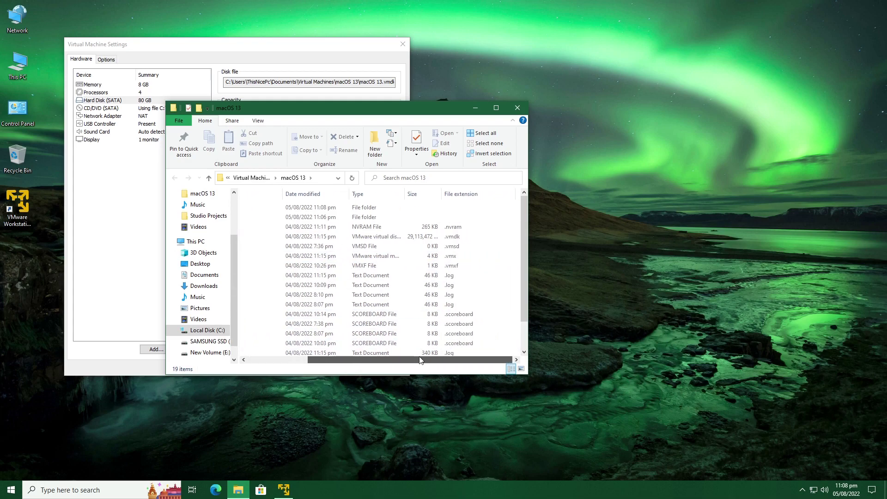
left_click(452, 255)
left_click_drag(441, 364, 343, 365)
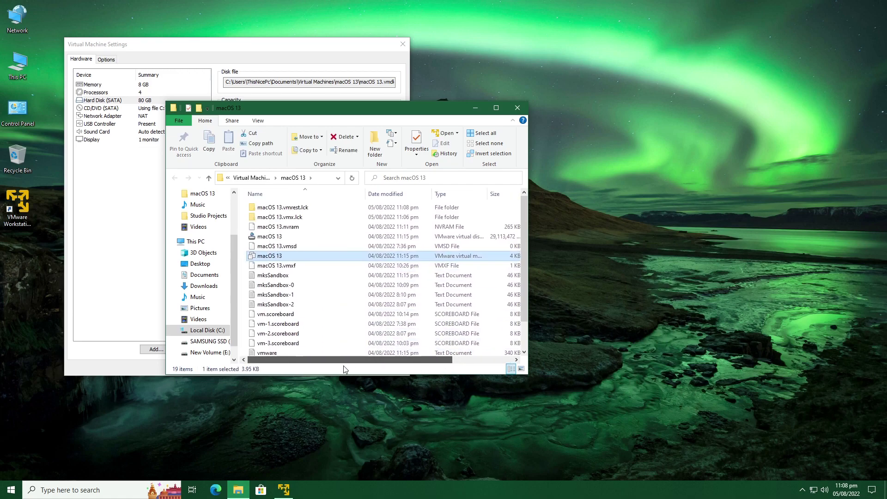
right_click(274, 257)
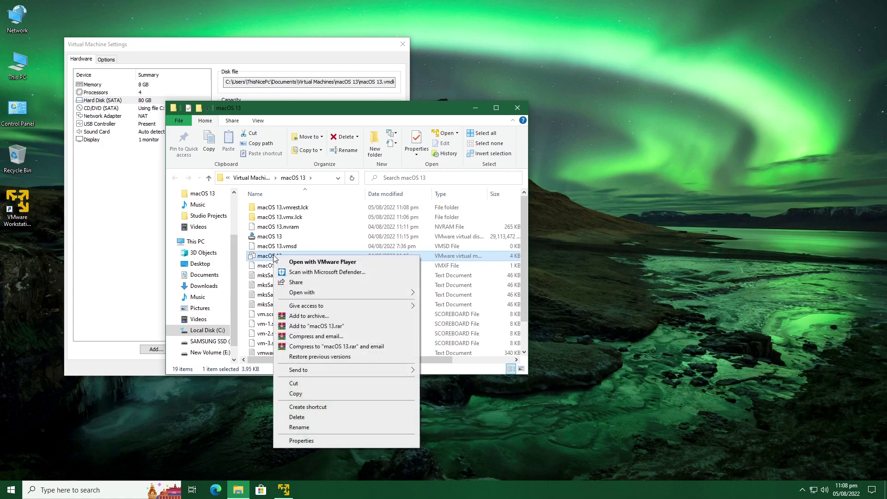
mouse_move(307, 294)
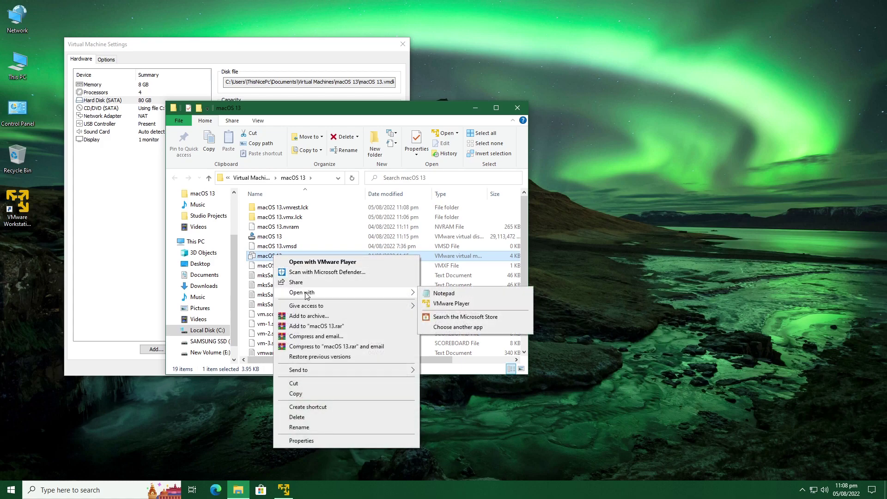
left_click(485, 295)
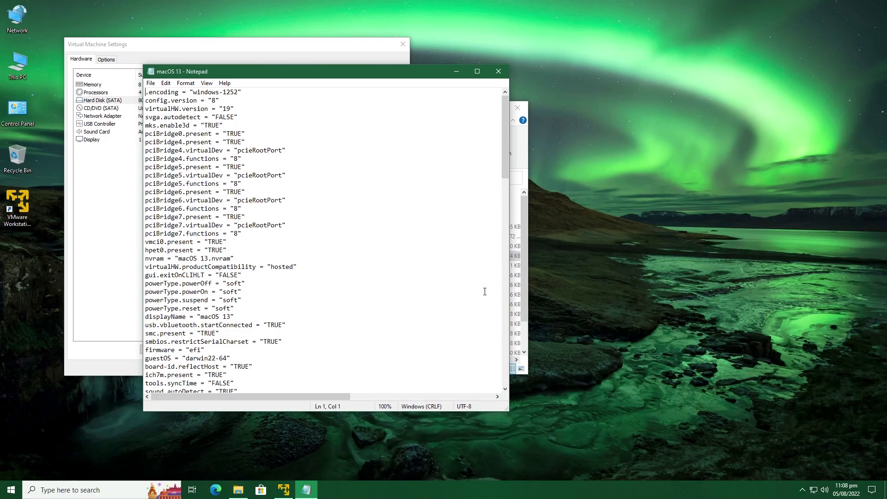
Step: Search the macOS 13 configuration file for "ethernet"
left_click(165, 82)
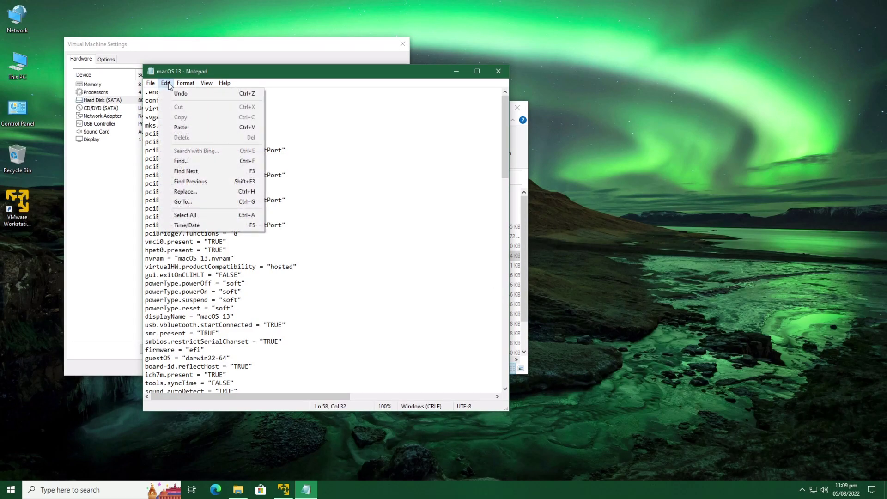
left_click(185, 160)
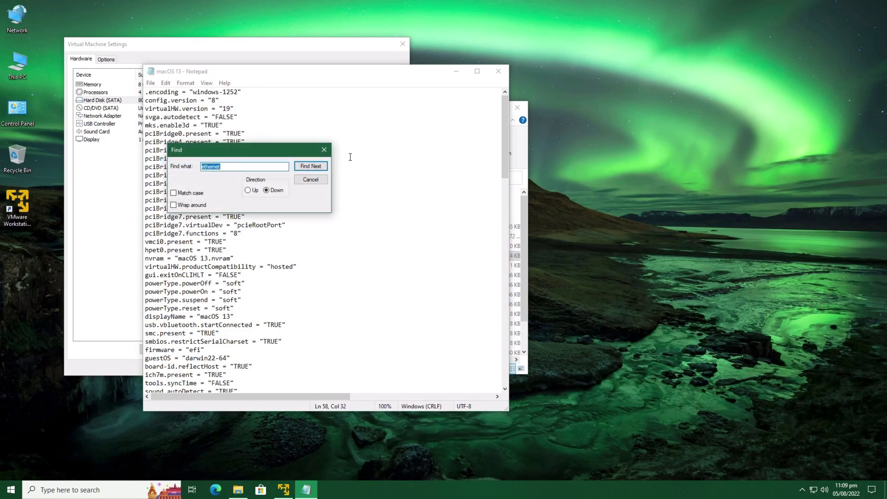
type("ethernet")
key("Return")
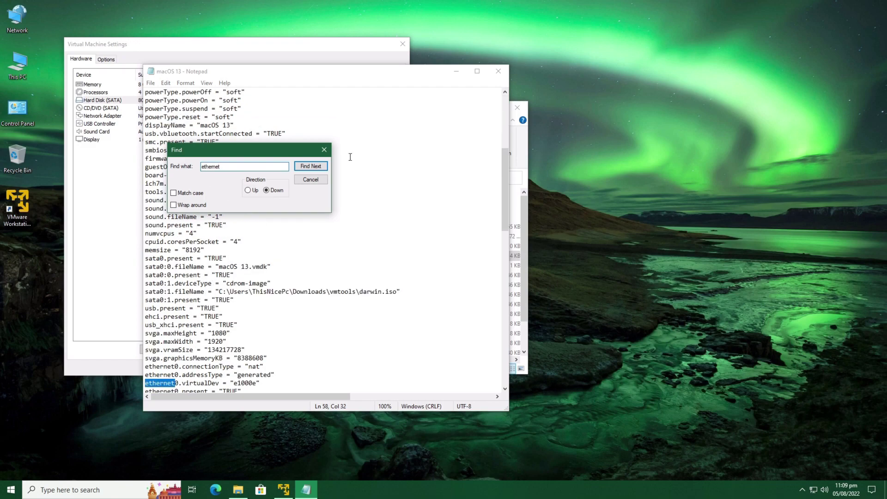
Step: Set the ethernet0.virtualDev value in the macOS 13 configuration file to "vmxnet3" and save the file
left_click(324, 150)
scroll(296, 294, "down", 1)
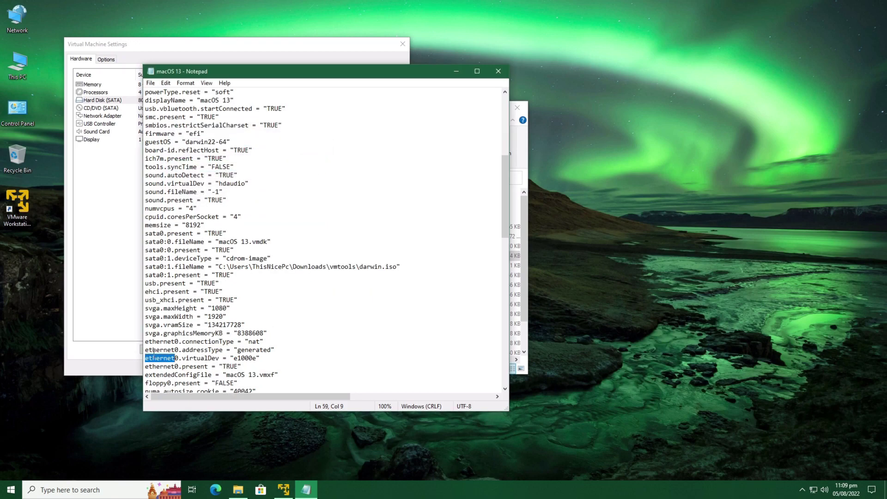
left_click(255, 358)
left_click_drag(256, 358, 233, 358)
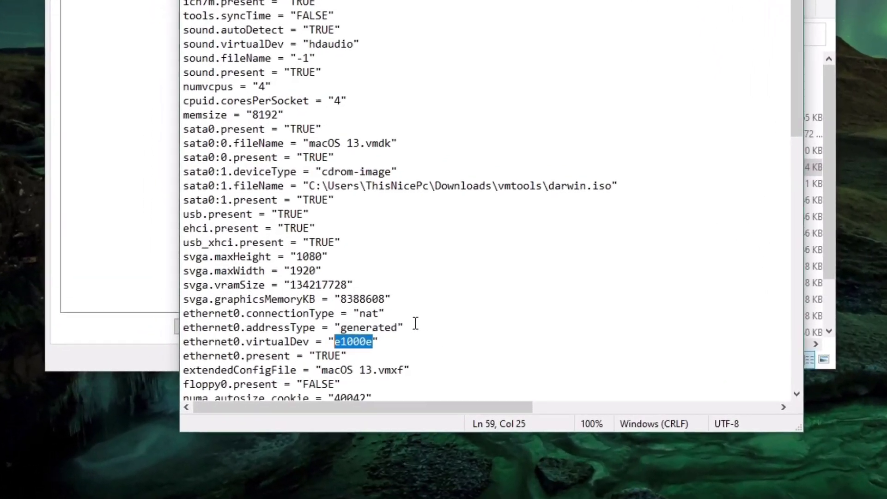
type("vmx")
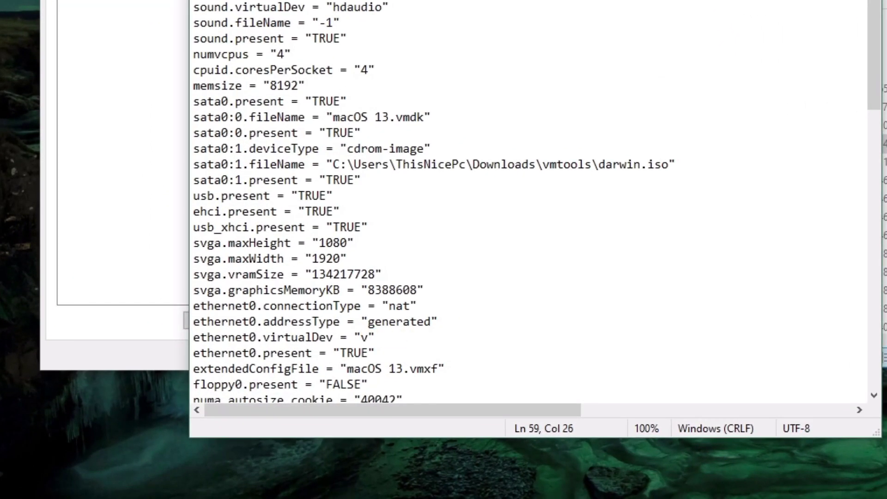
type("net3")
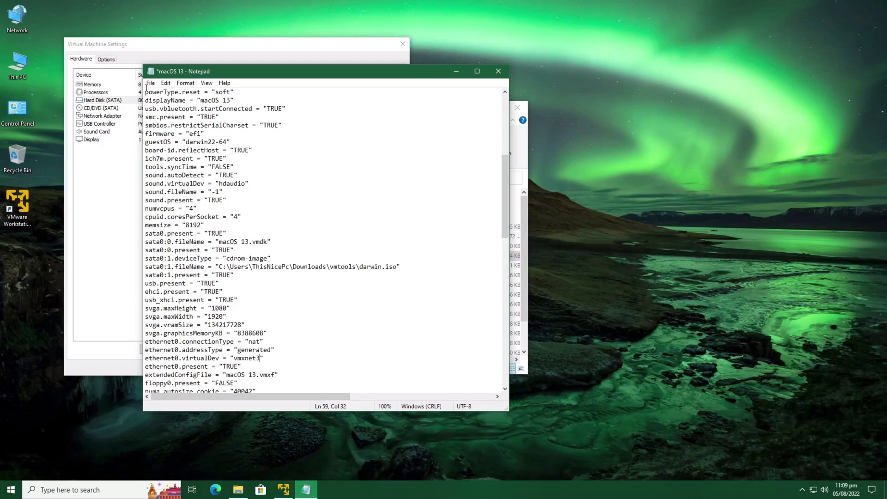
left_click(150, 83)
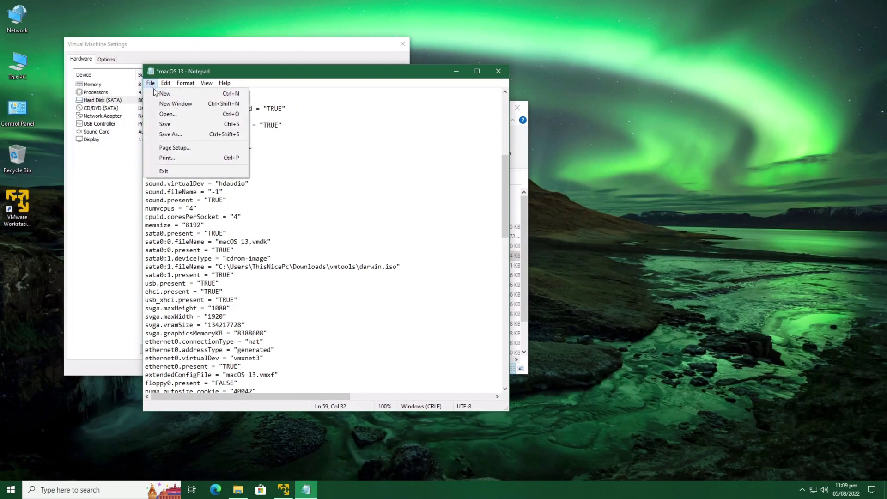
left_click(171, 128)
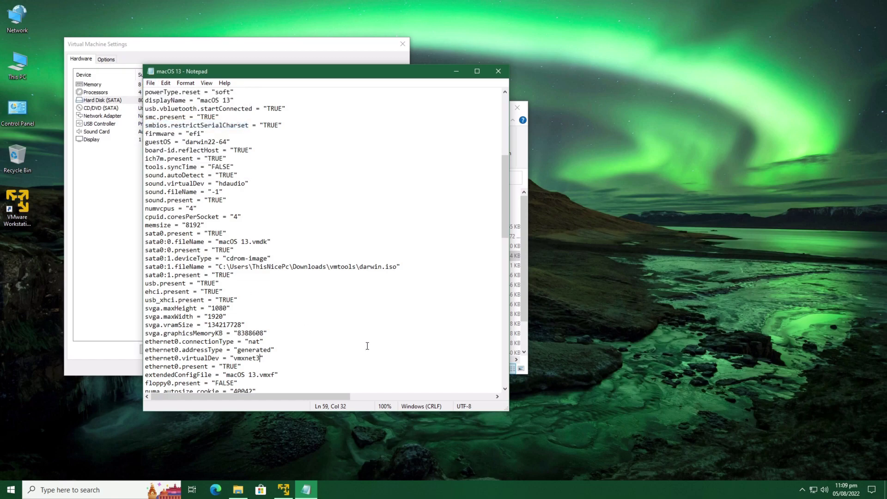
Step: Close the configuration file, its folder and the virtual machine settings, and start the macOS 13 virtual machine
left_click(505, 76)
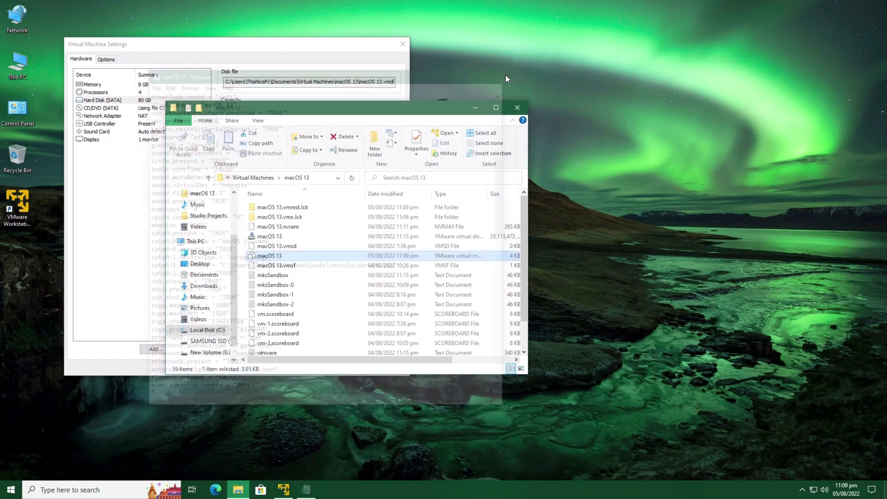
left_click(517, 108)
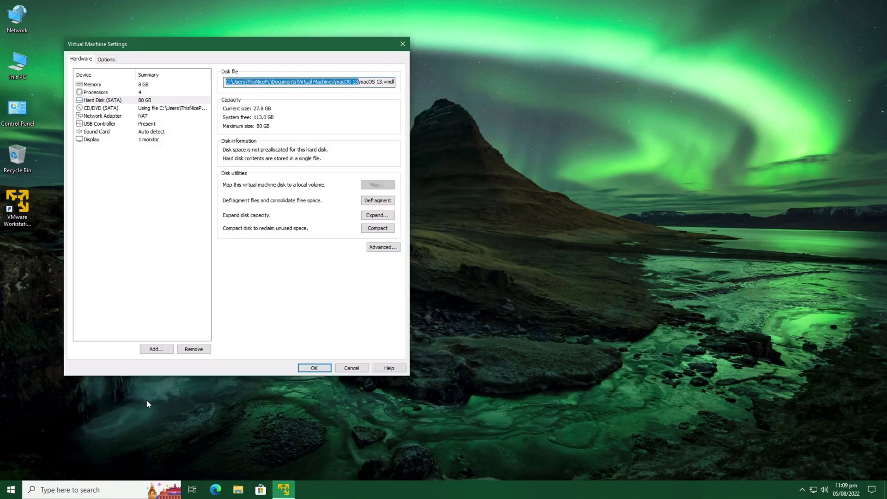
left_click(314, 368)
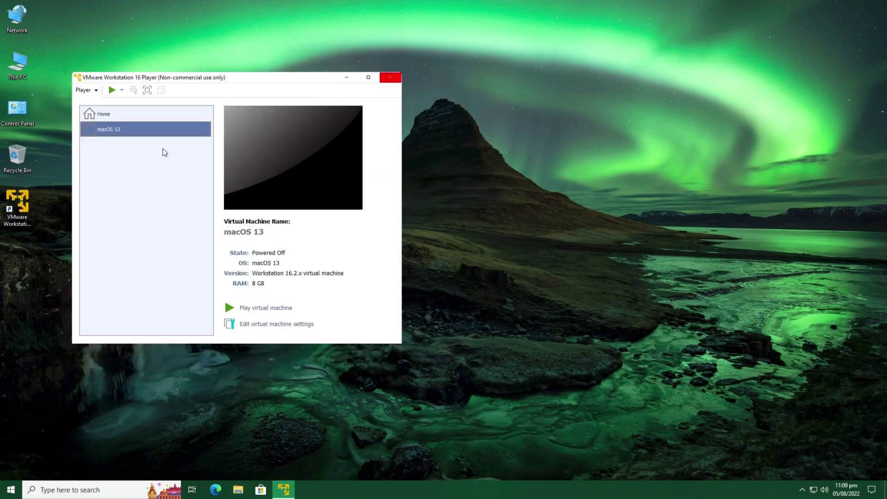
left_click(257, 309)
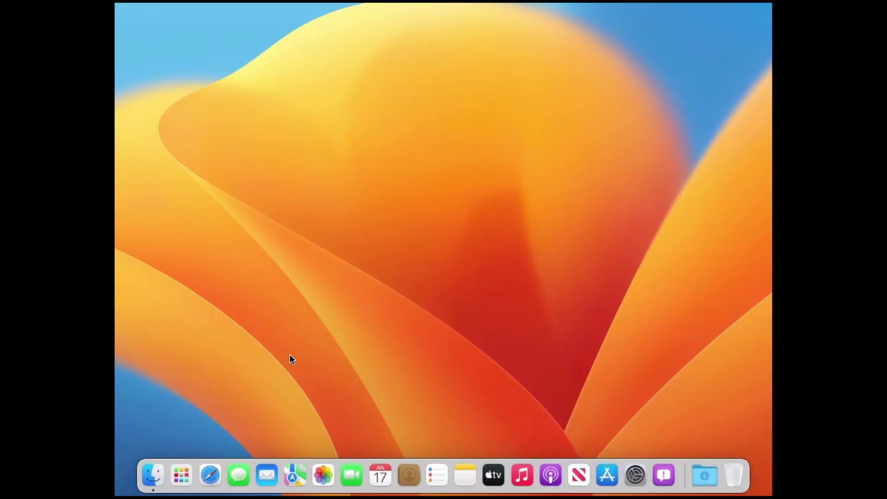
Step: Test the Internet connection by loading the Apple favorite in Safari, look through the page and close the window
left_click(211, 476)
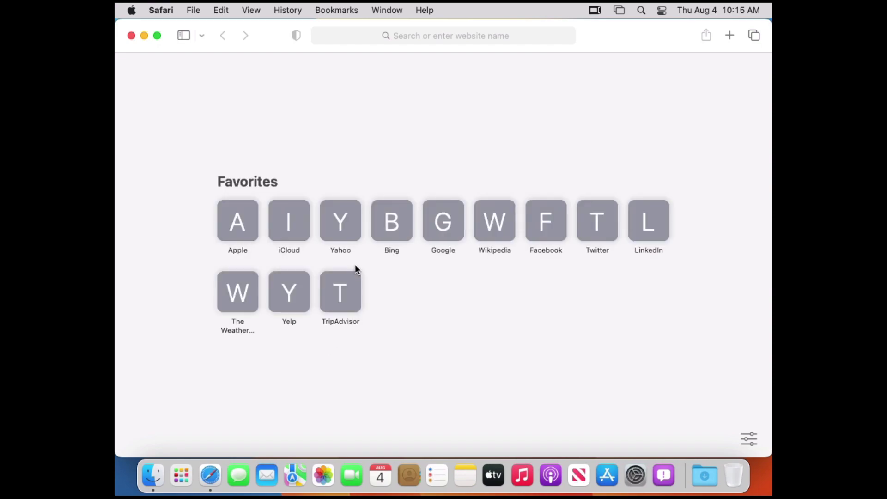
left_click(238, 175)
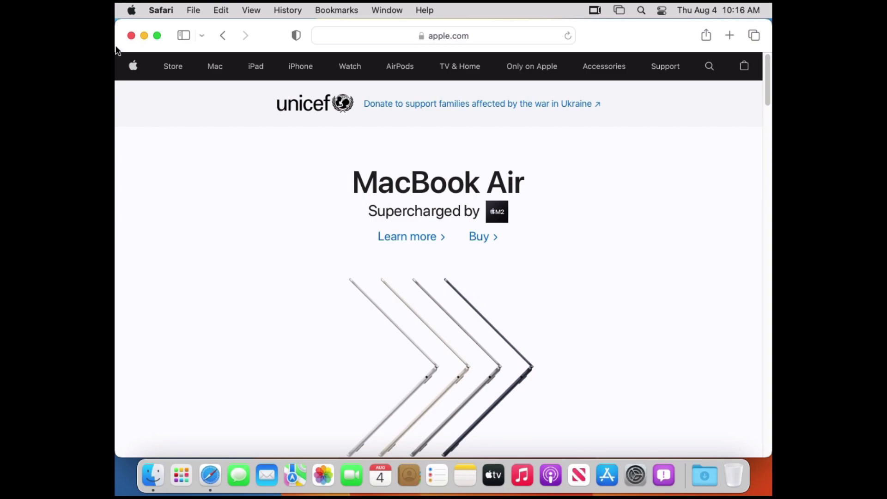
scroll(300, 276, "down", 15)
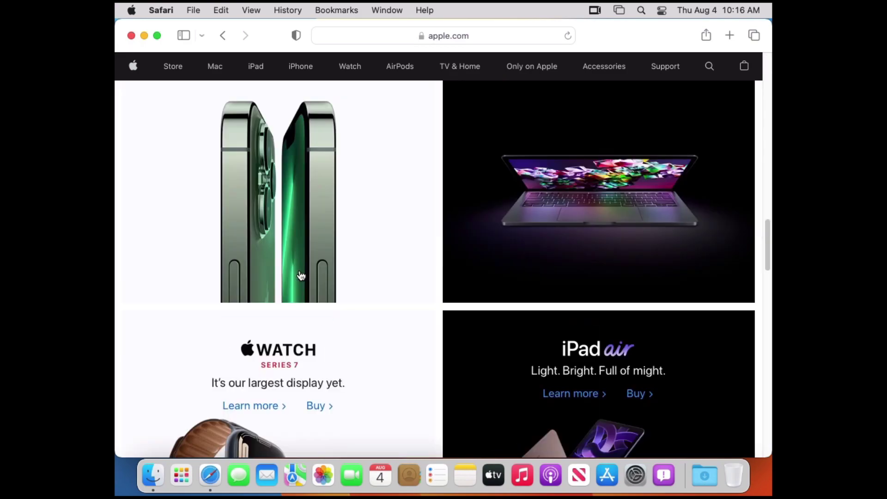
left_click(132, 36)
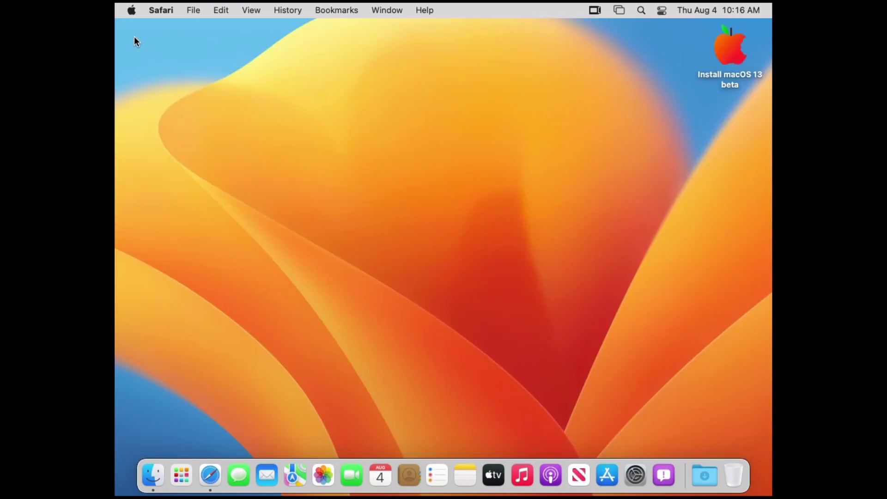
left_click(193, 10)
mouse_move(170, 13)
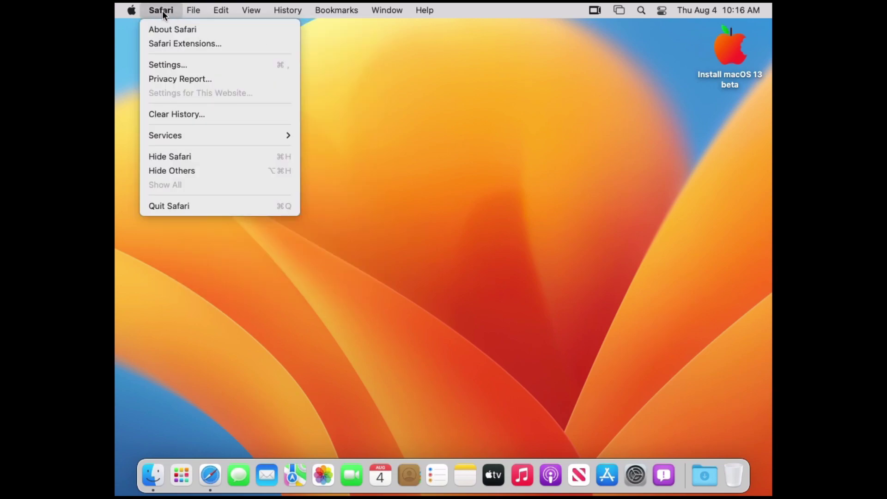
left_click(162, 10)
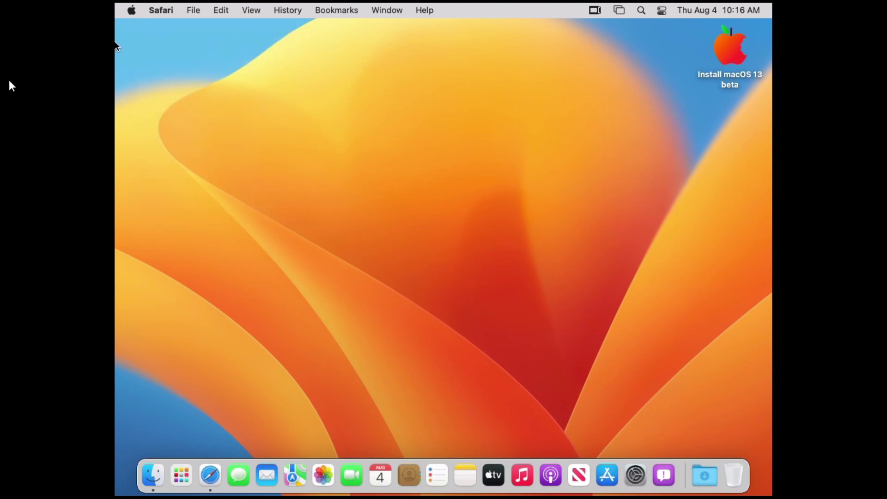
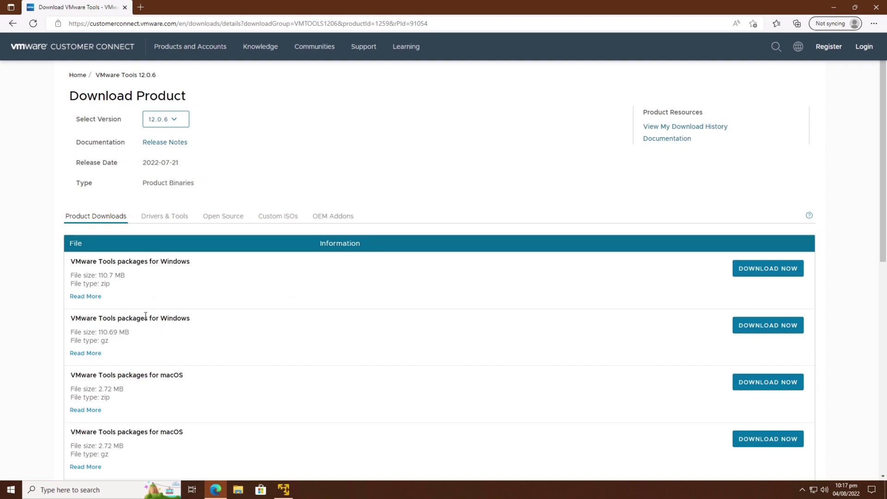
Step: Download the zip version of the VMware Tools 12.0.6 packages for macOS from the VMware page in the host's browser
left_click_drag(181, 376, 73, 370)
left_click(331, 380)
left_click(779, 381)
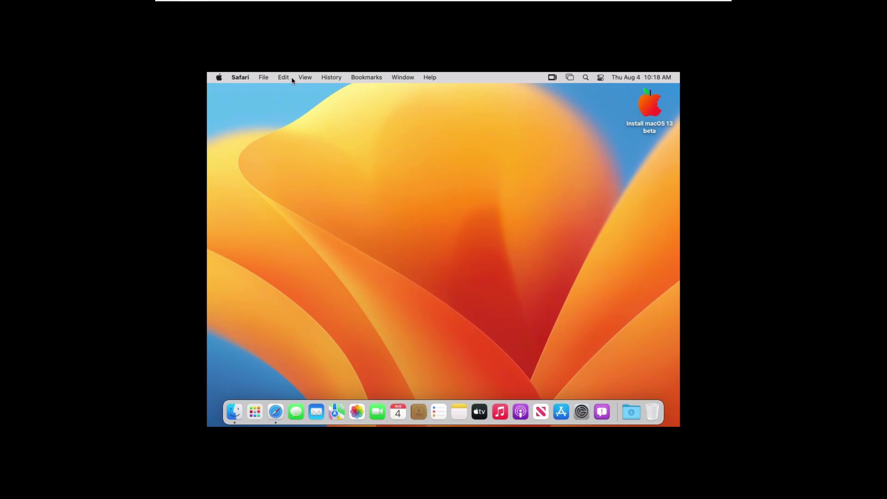
Step: Eject the "Install macOS 13 beta" disc from the macOS desktop and open the virtual machine's settings
right_click(654, 116)
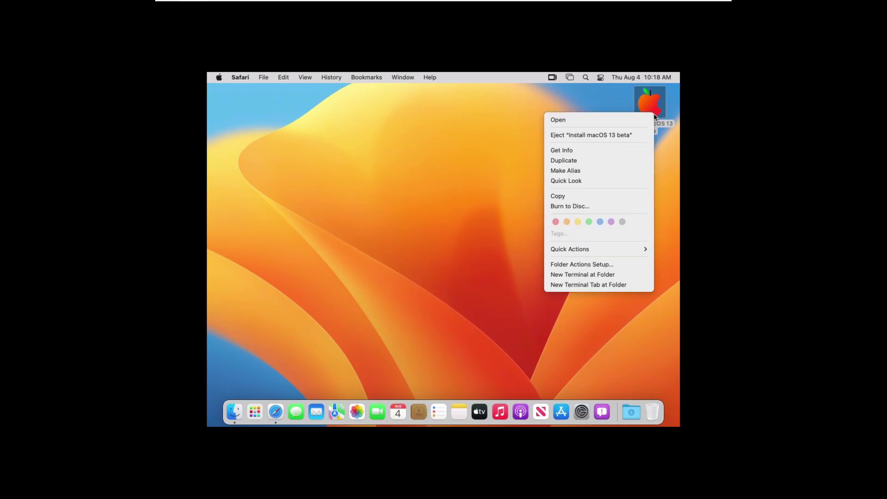
left_click(638, 139)
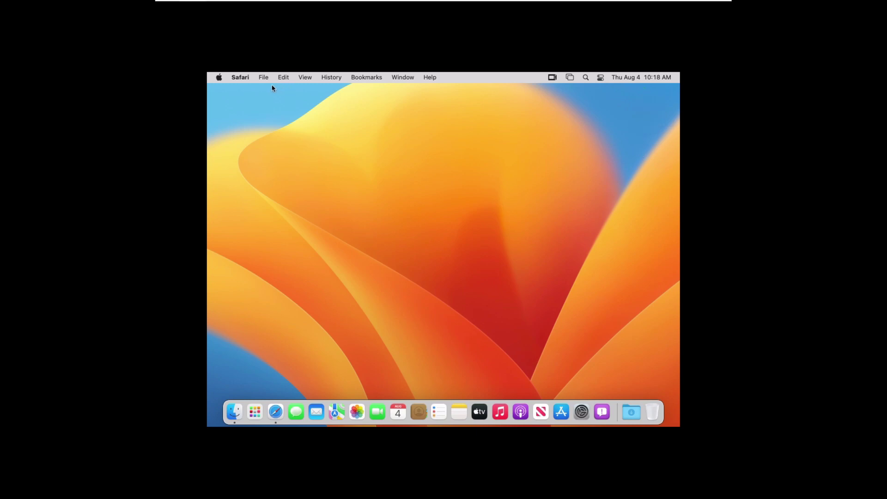
mouse_move(243, 1)
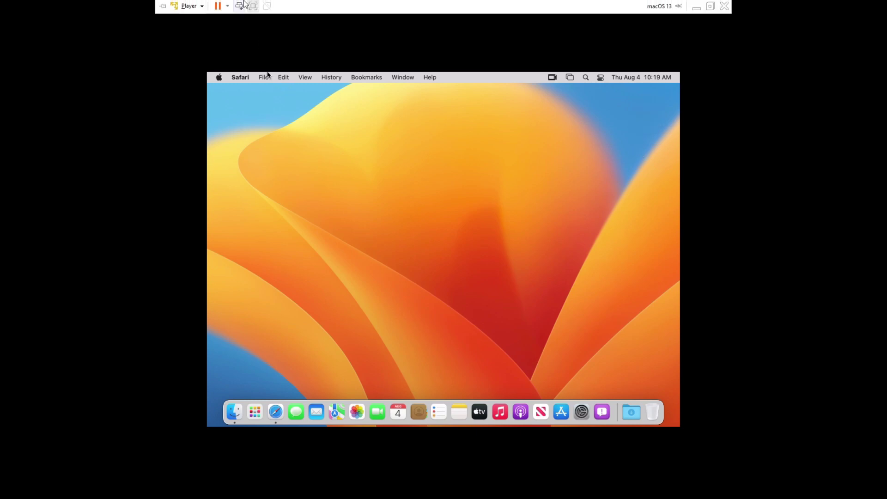
left_click(188, 6)
mouse_move(206, 60)
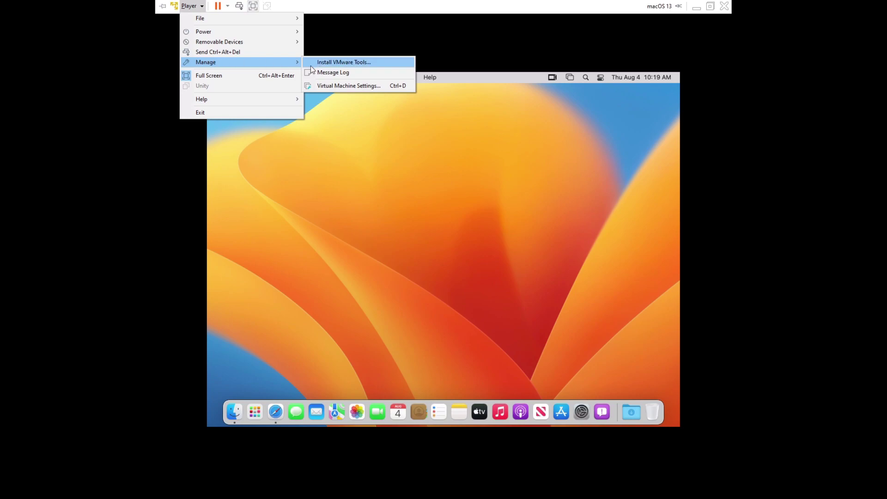
left_click(331, 86)
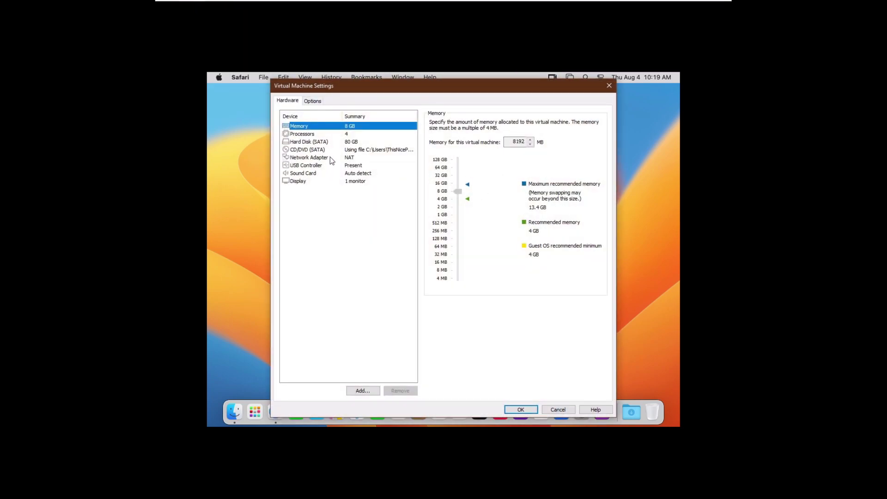
Step: Set the CD/DVD (SATA) drive to connected with darwin.iso from the Downloads vmtools folder as its ISO image, and apply the settings
left_click(308, 150)
left_click(588, 210)
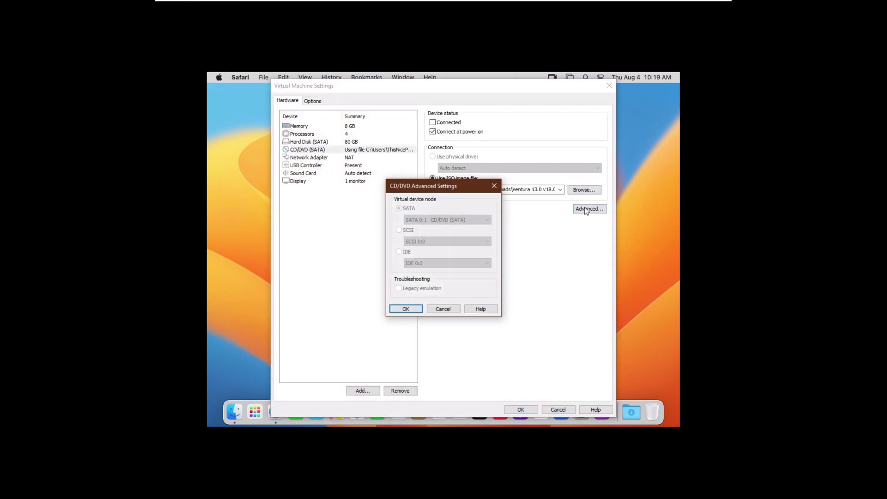
left_click(441, 309)
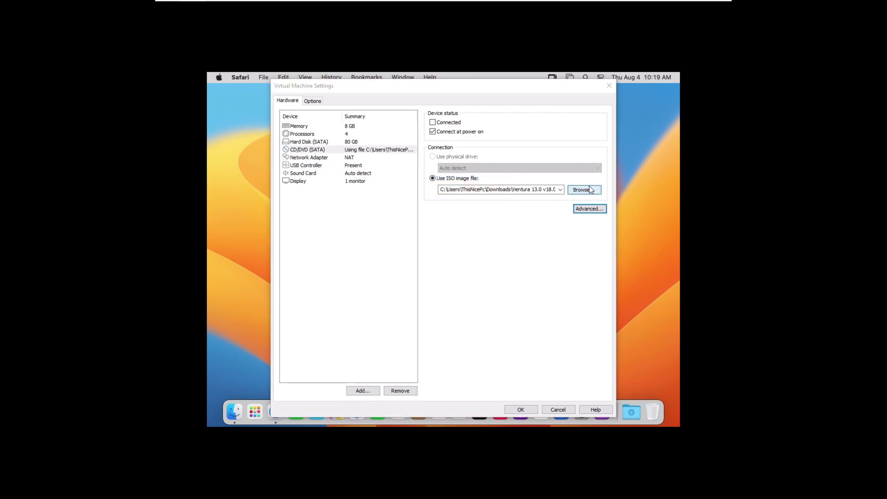
left_click(589, 187)
scroll(442, 267, "down", 2)
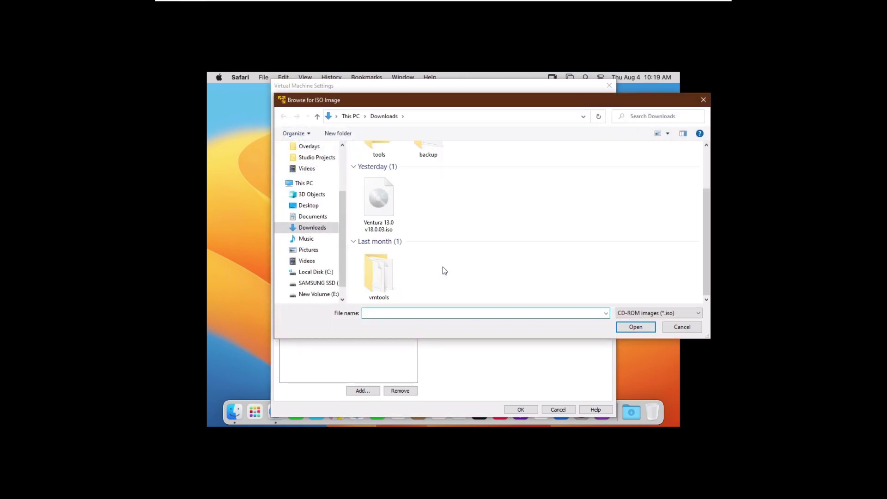
double_click(380, 275)
double_click(378, 160)
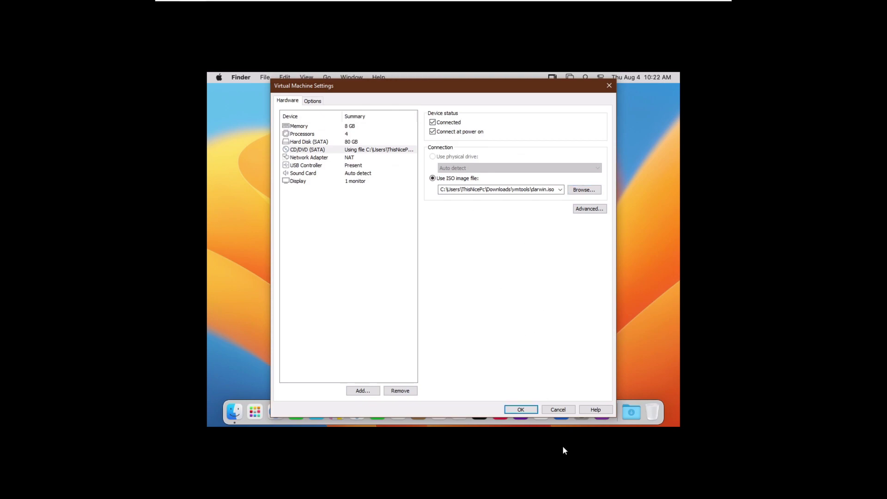
left_click(521, 410)
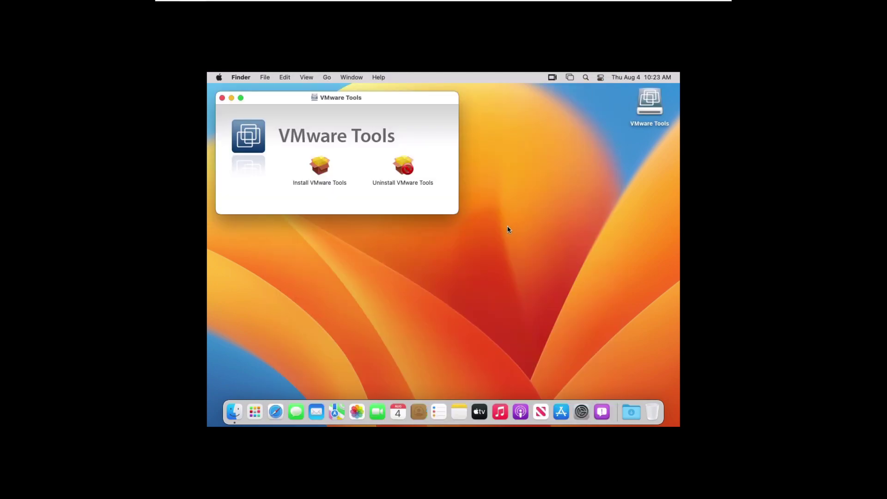
Step: Run Install VMware Tools with the standard installation on MACOS13 Drive, authorizing it with the account password
double_click(321, 184)
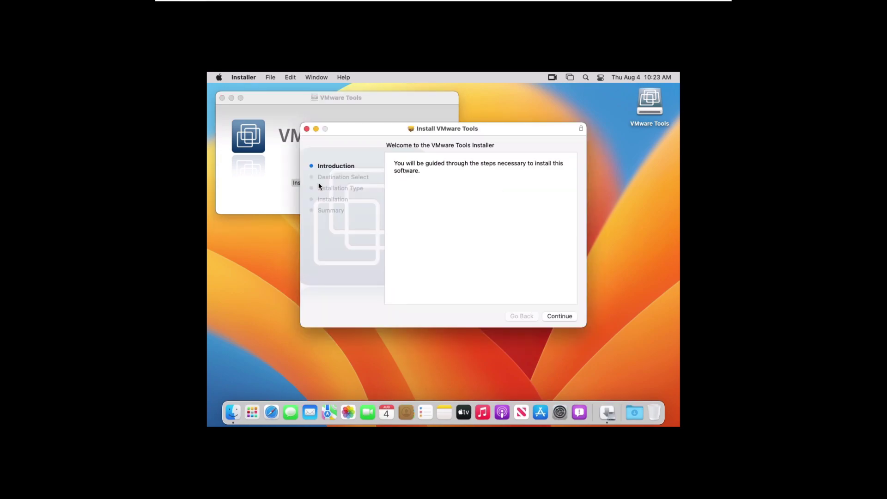
left_click(553, 317)
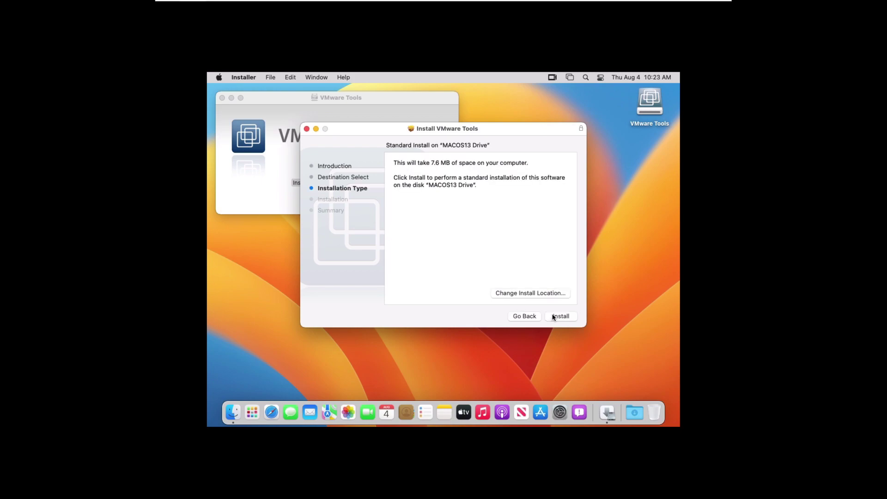
left_click(553, 317)
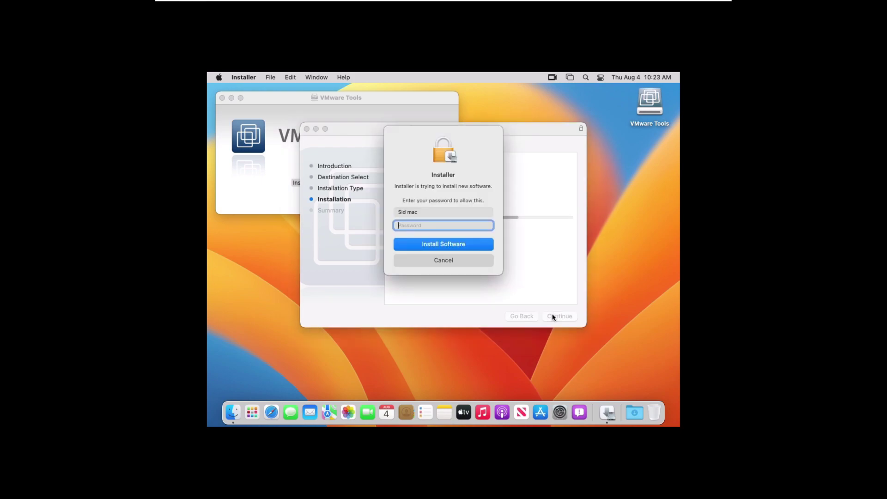
type("••")
left_click(441, 244)
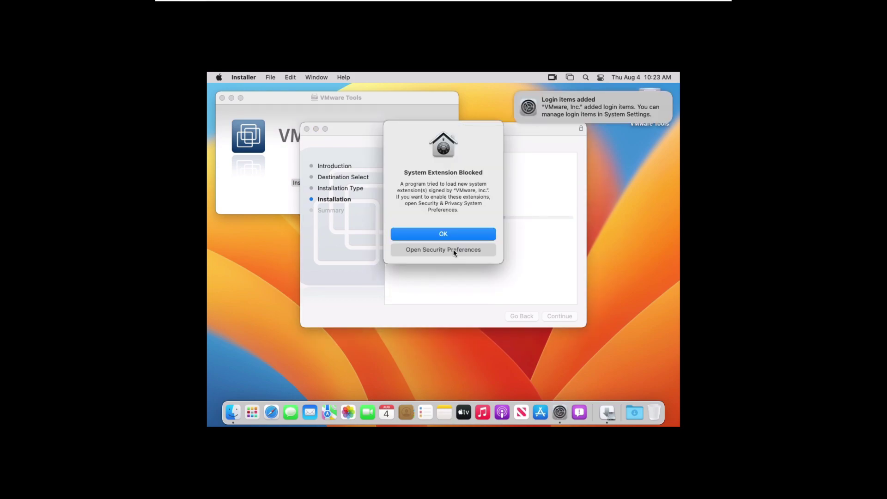
Step: Allow the blocked VMware, Inc. system software in Privacy & Security, authorize it with the account password, and restart macOS
left_click(454, 252)
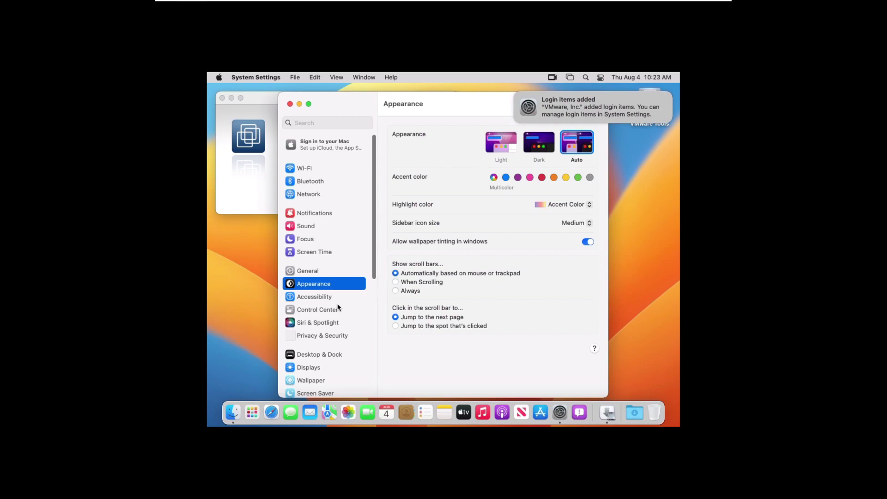
scroll(329, 368, "down", 1)
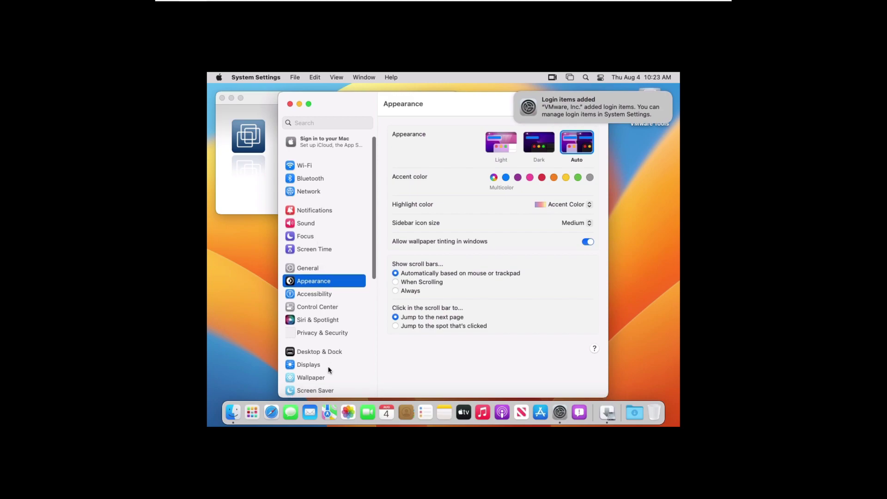
left_click(328, 337)
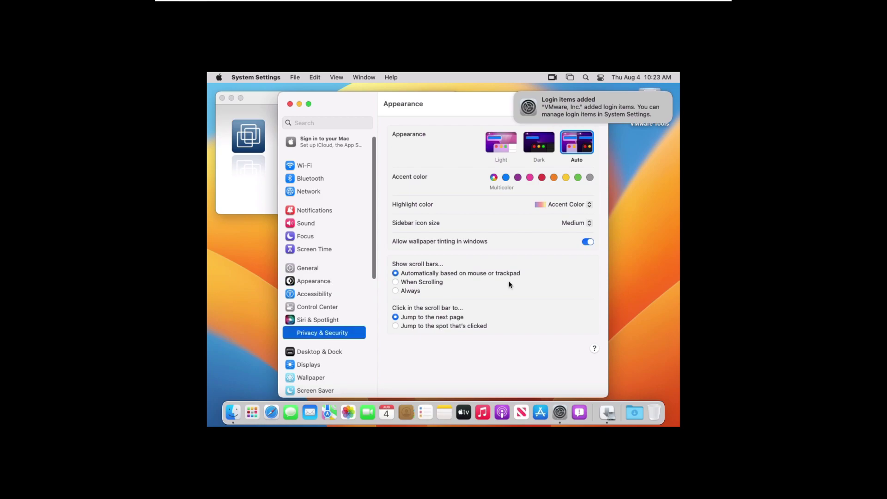
scroll(510, 284, "down", 15)
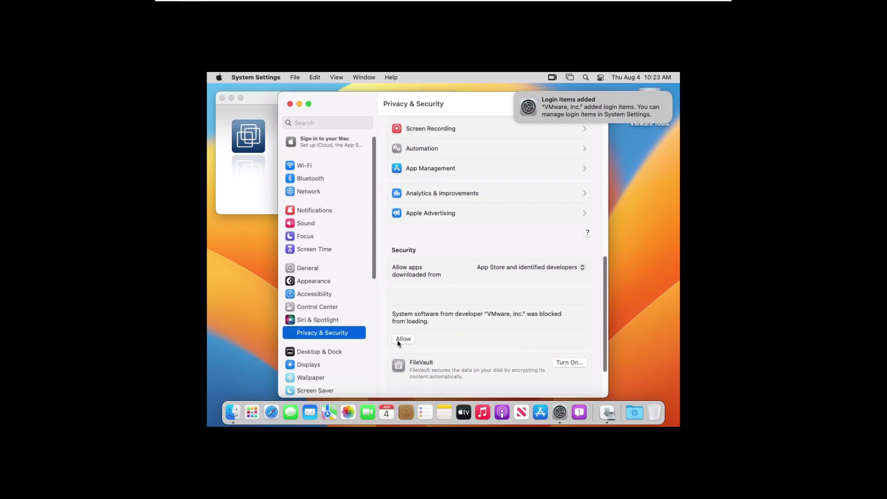
left_click(401, 340)
type("s")
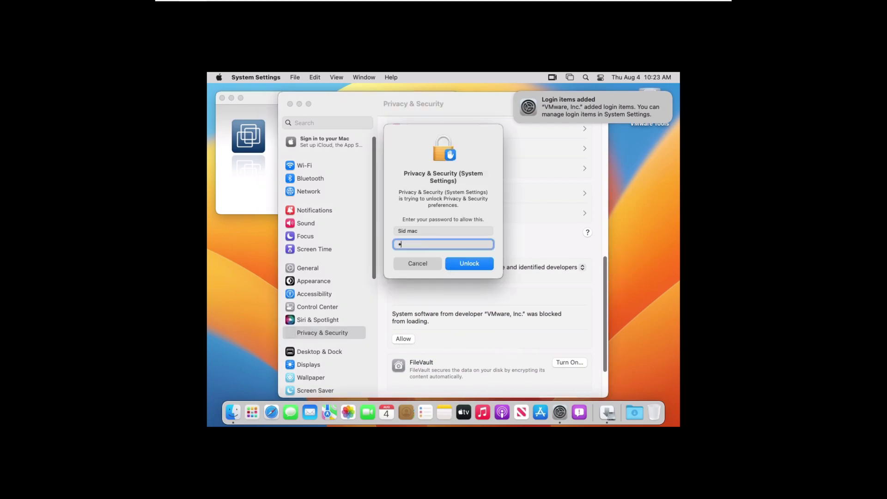
left_click(464, 260)
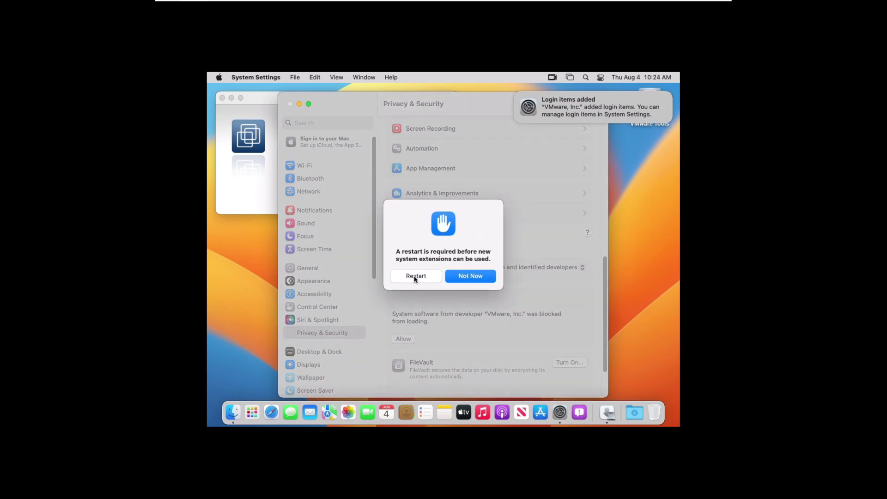
left_click(415, 277)
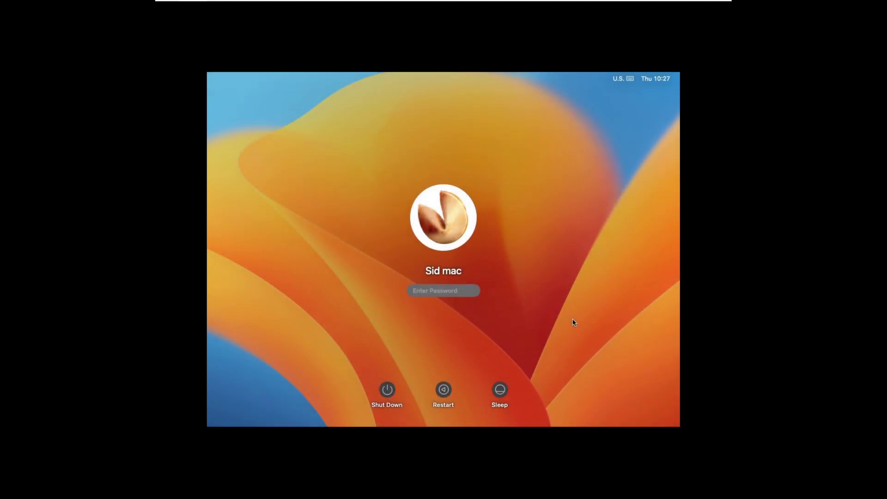
Step: Take the virtual machine out of full screen, try Unity mode, and return the virtual machine to full screen
mouse_move(145, 3)
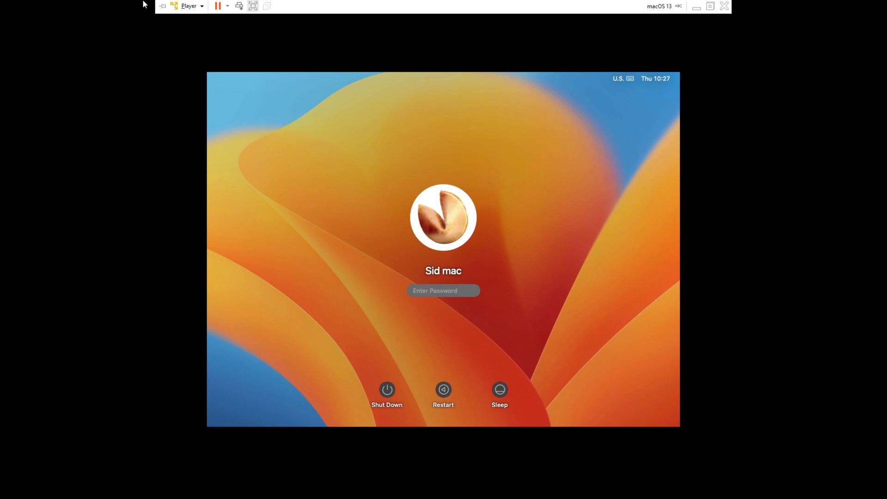
left_click(253, 6)
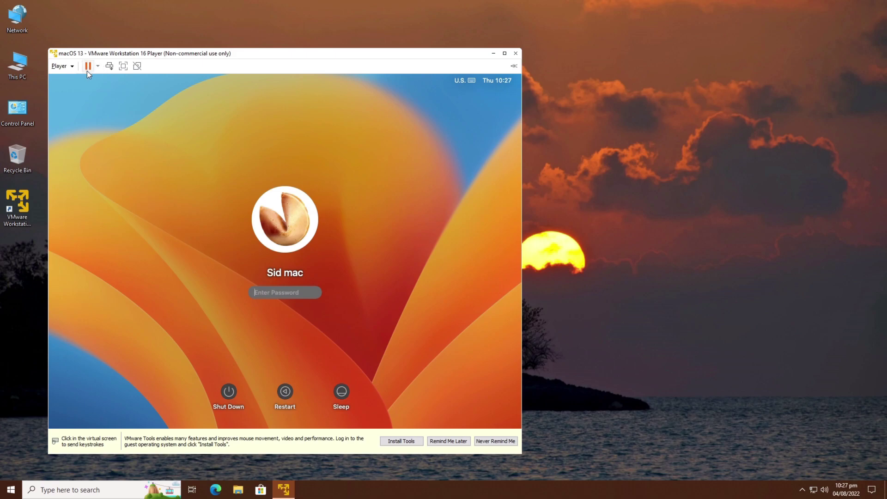
left_click(138, 68)
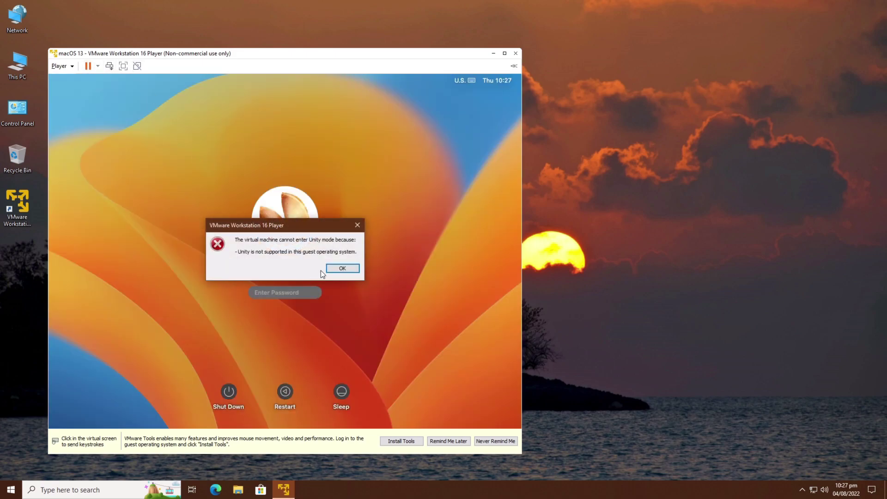
left_click(342, 267)
left_click(122, 65)
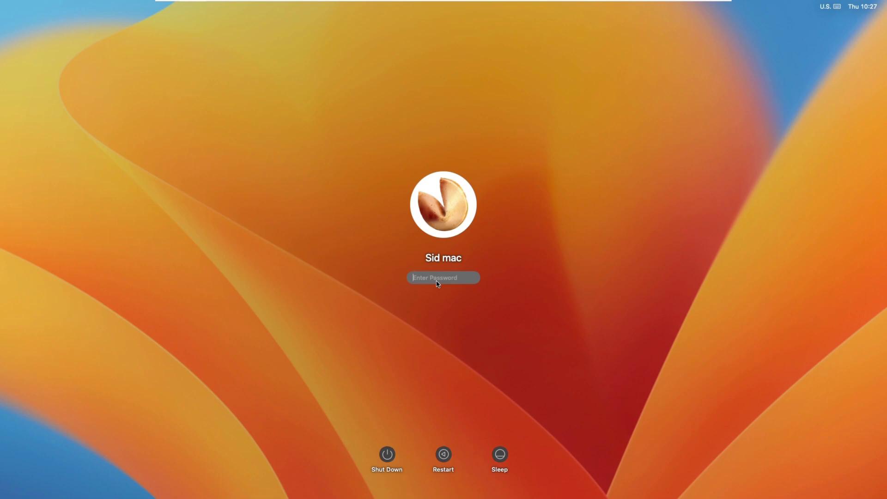
Step: Log in to macOS with the account password and close the VMware Tools window
type("••••••")
key("Return")
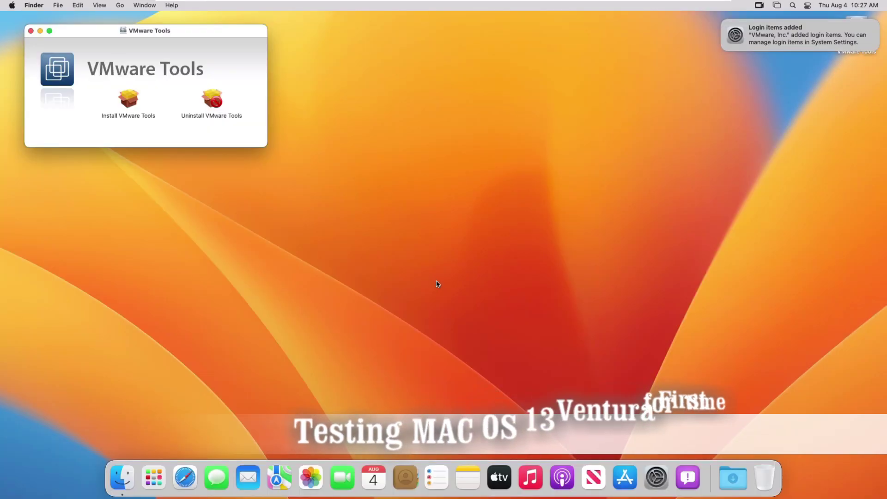
left_click(31, 30)
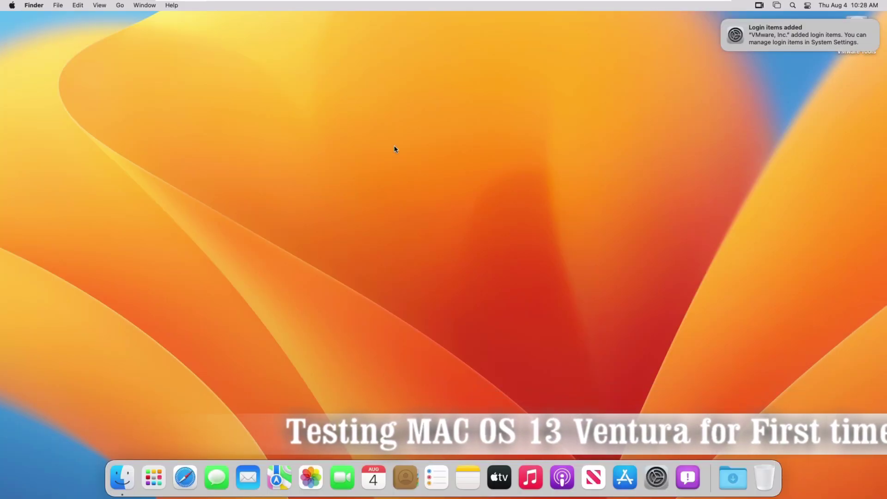
Step: Try the Monterey Graphic and Big Sur Aerial wallpapers, and set The Cliffs dynamic desktop as the wallpaper
right_click(395, 146)
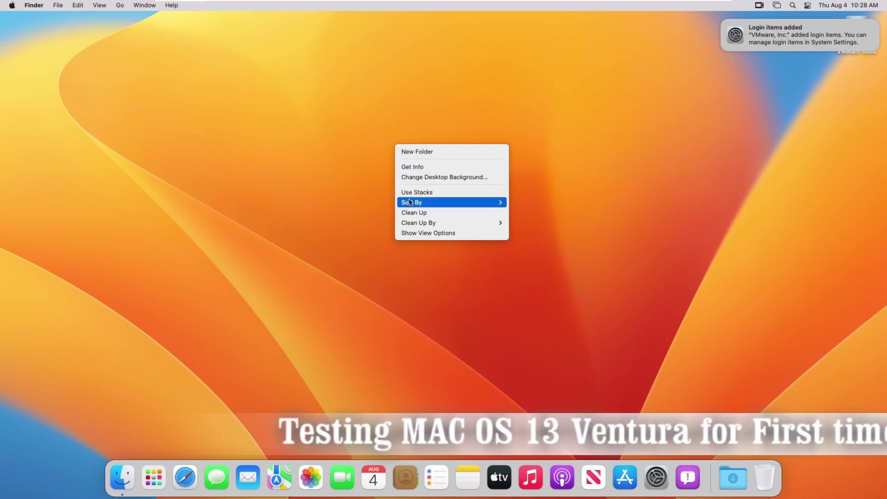
left_click(443, 178)
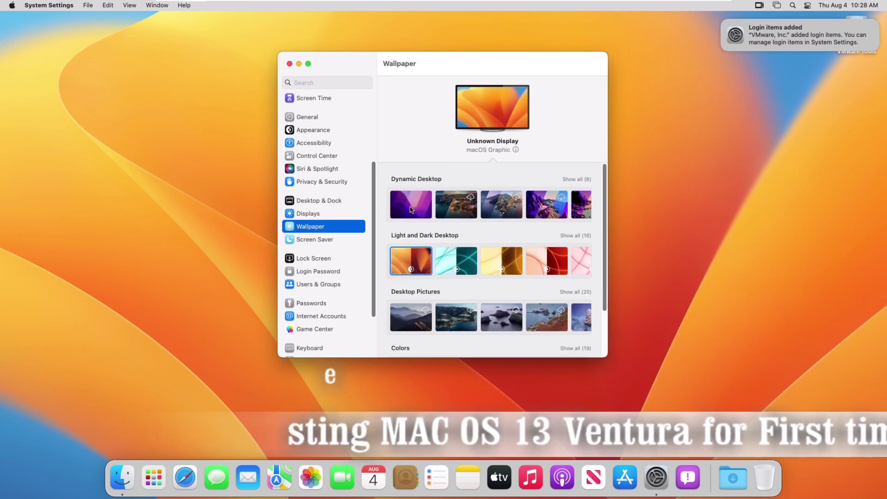
left_click(412, 209)
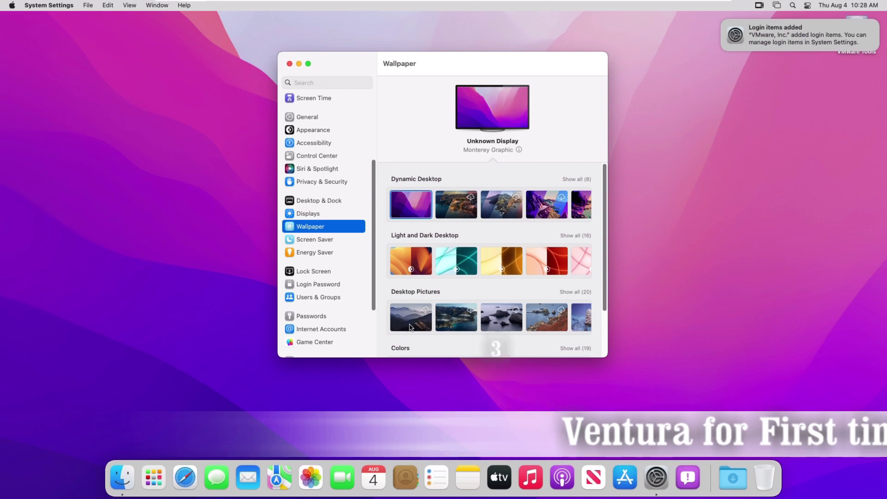
left_click(456, 317)
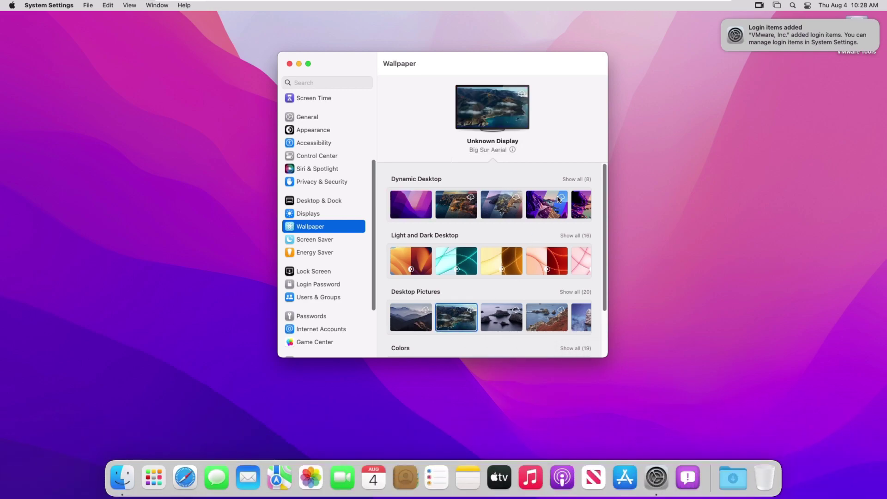
left_click(549, 218)
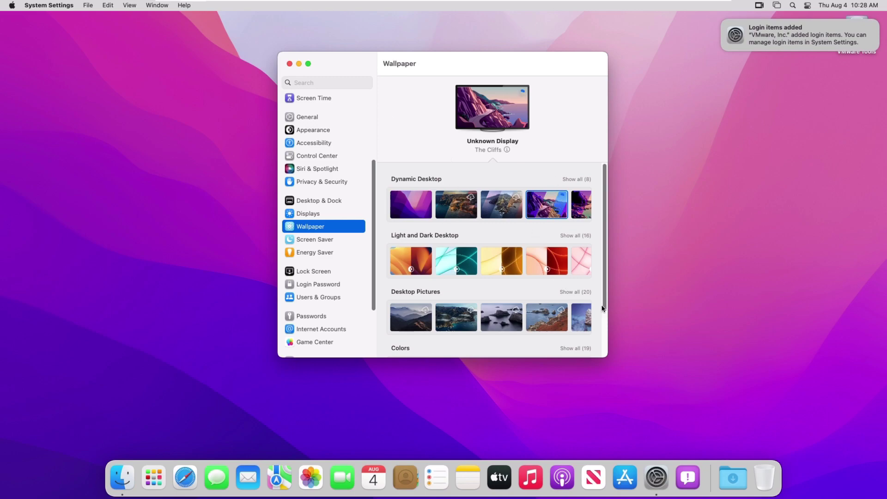
scroll(600, 310, "down", 3)
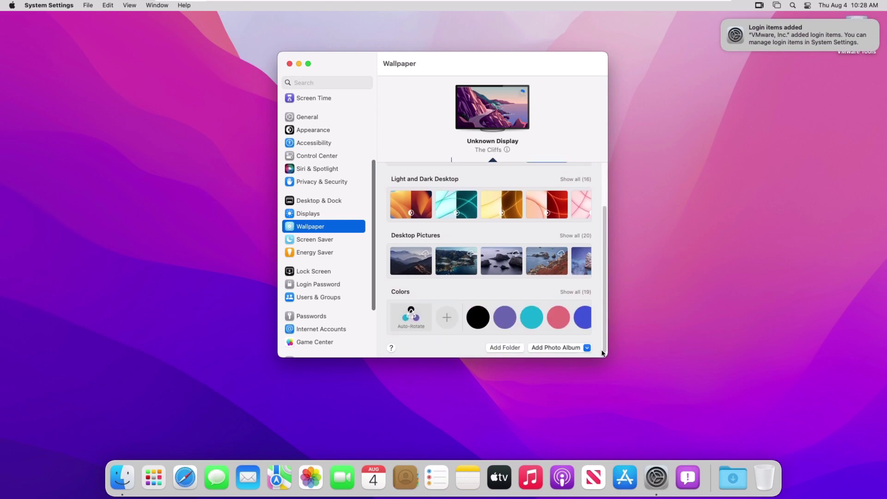
left_click(559, 316)
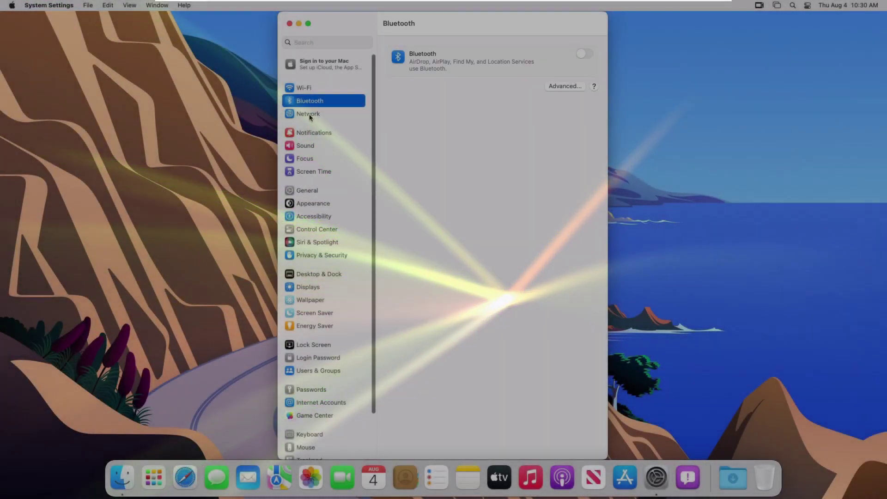
Step: Look through the Network, Notifications and Sound settings, including the list of available alert sounds
left_click(309, 115)
left_click(311, 135)
left_click(308, 148)
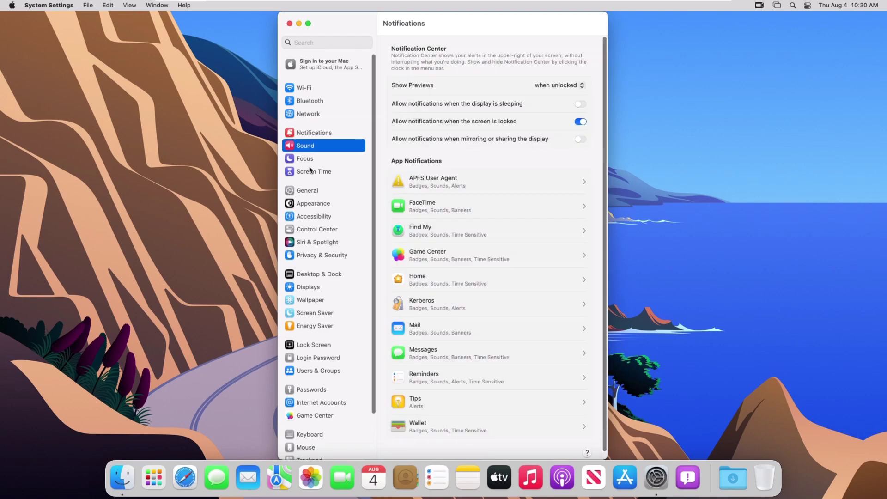
left_click(579, 65)
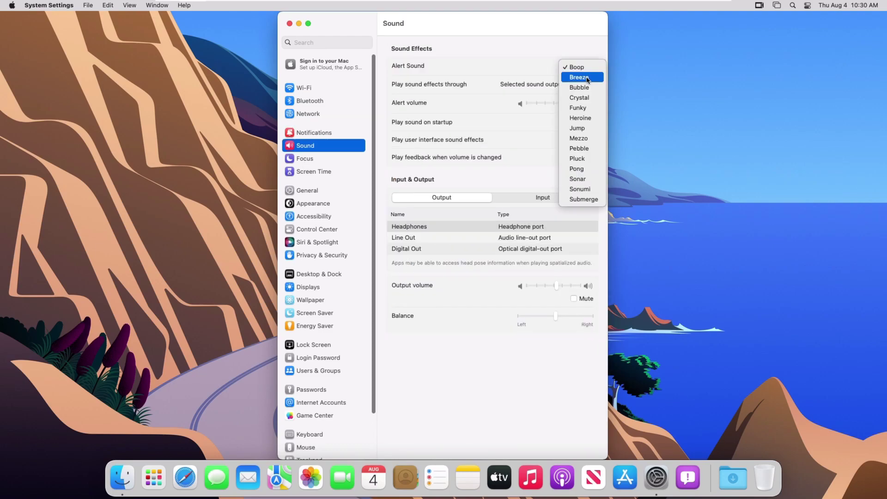
left_click(603, 64)
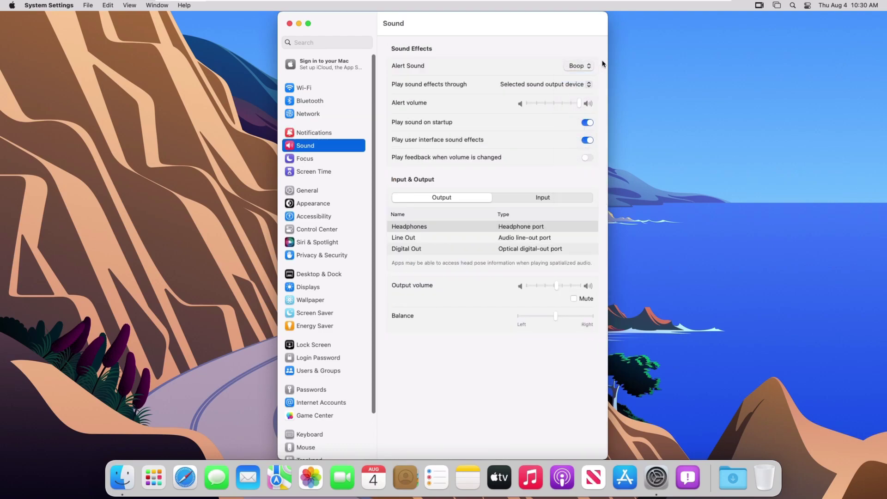
Step: Test the sound output by switching the alert sound through several options, including Breeze, Funky, Crystal and Jump
left_click(579, 69)
left_click(575, 79)
left_click(580, 68)
left_click(579, 88)
left_click(579, 68)
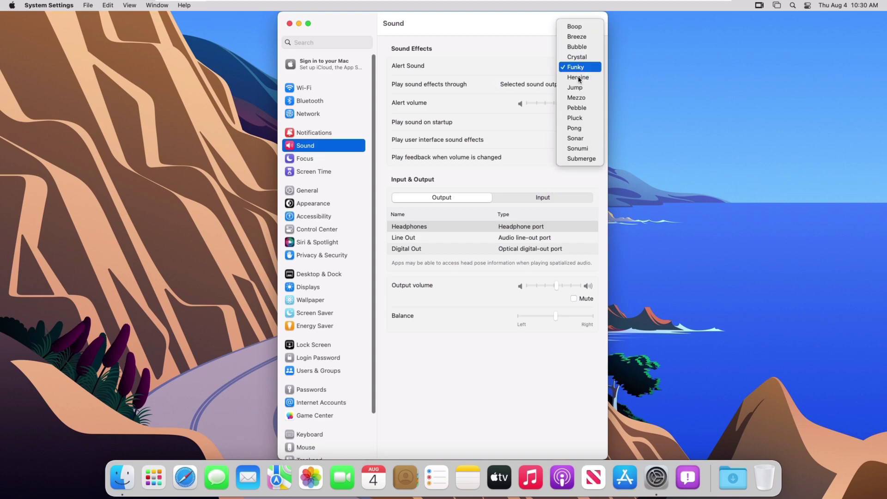
left_click(577, 57)
left_click(583, 67)
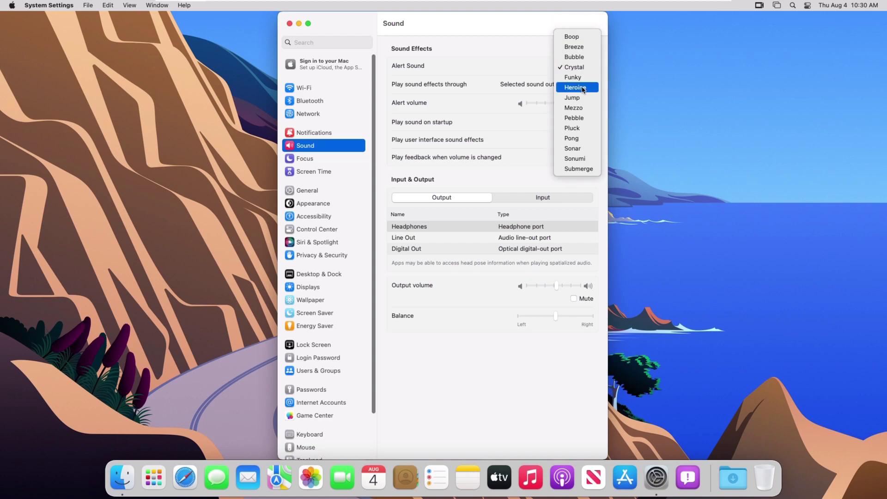
left_click(582, 97)
left_click(580, 66)
left_click(582, 102)
left_click(582, 67)
left_click(585, 98)
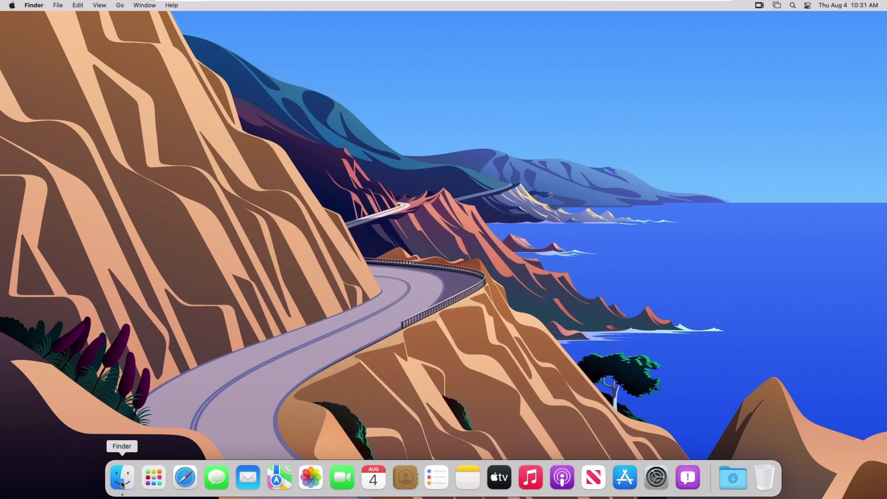
Step: Open System Information from the Other apps folder, check the Graphics/Displays hardware details, and close it
left_click(153, 479)
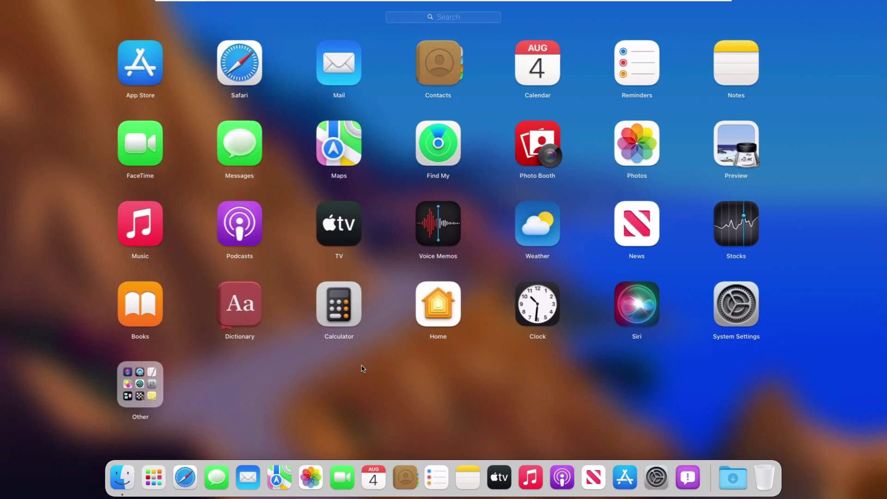
scroll(363, 369, "right", 5)
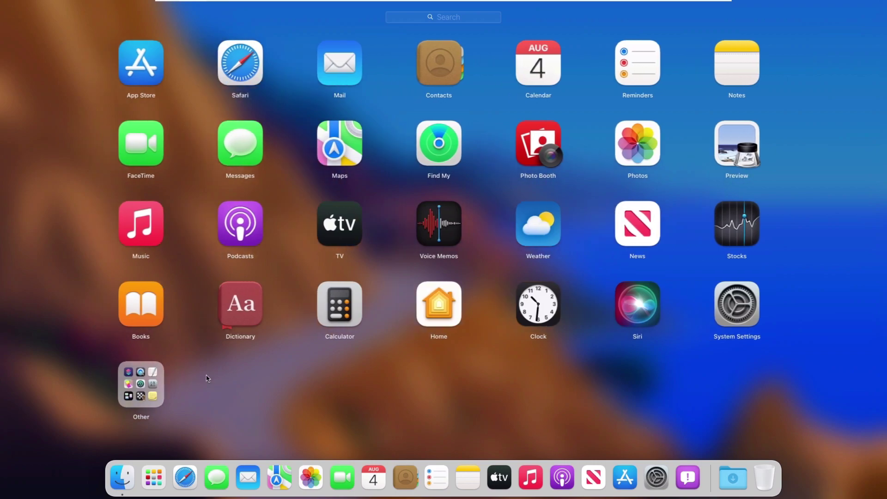
left_click(150, 383)
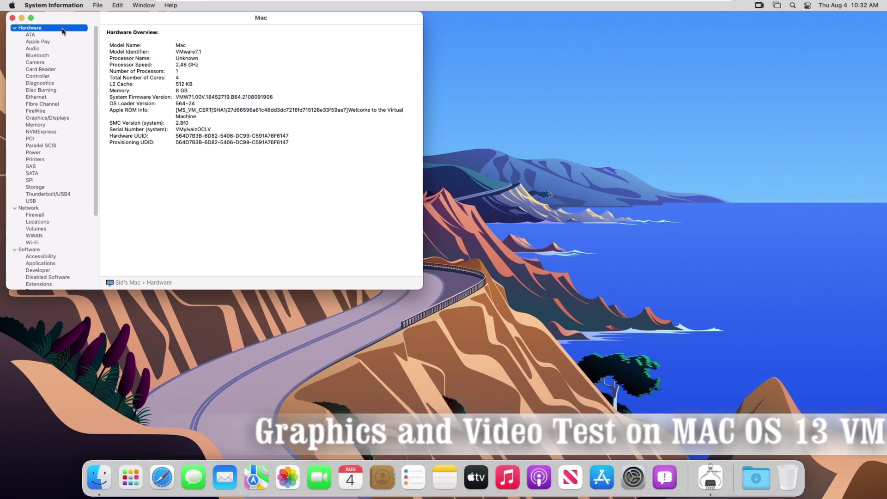
left_click(47, 118)
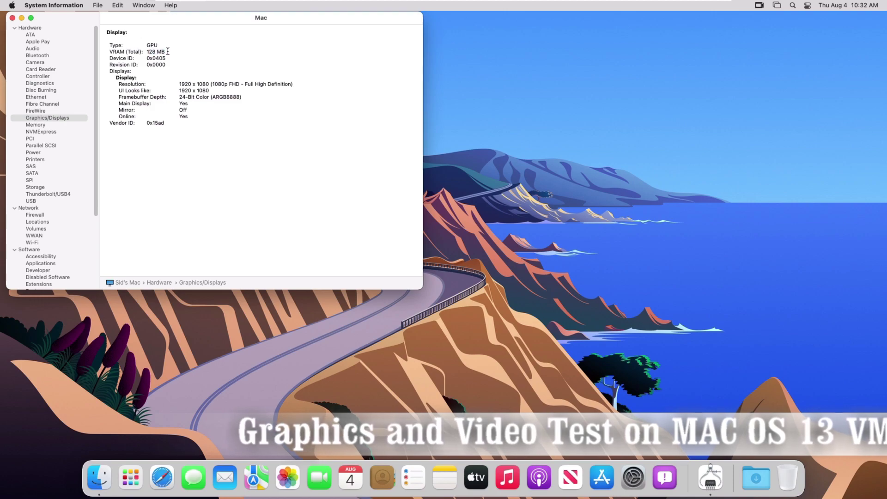
left_click(12, 18)
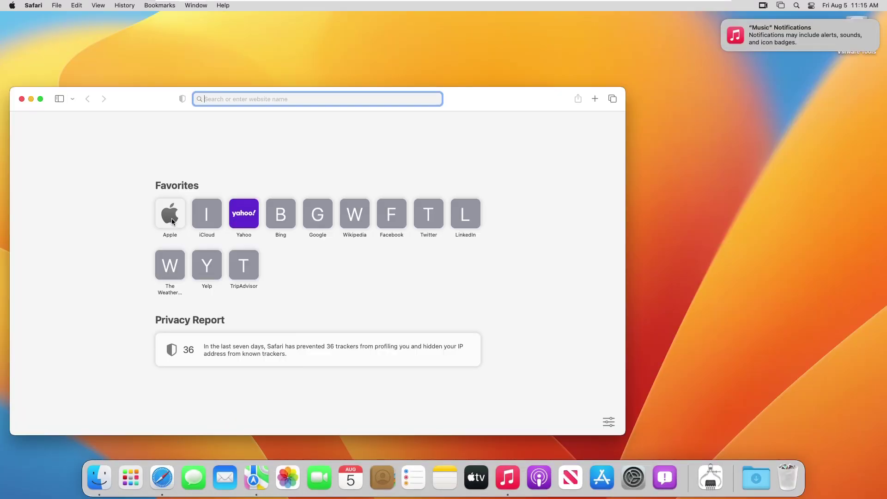
Step: Browse the Apple website in Safari and the Yahoo video results for "use smartphone as webcam for pc"
left_click(168, 213)
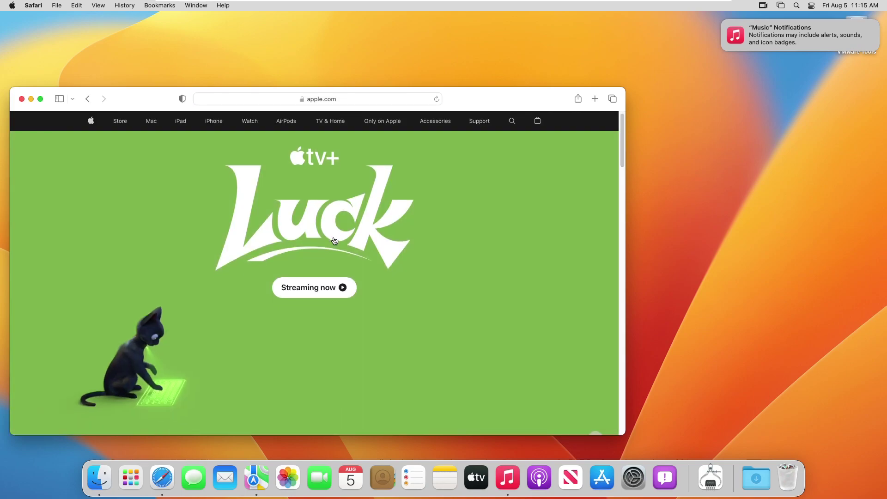
scroll(334, 241, "down", 5)
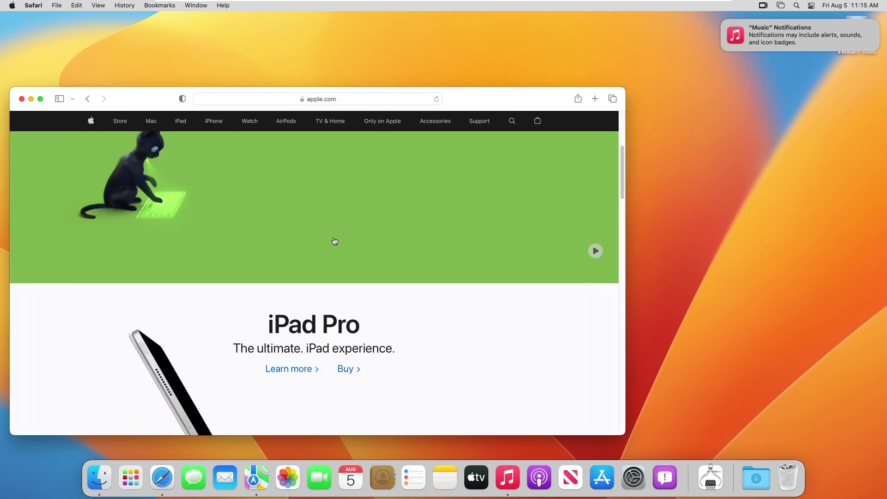
scroll(334, 241, "down", 5)
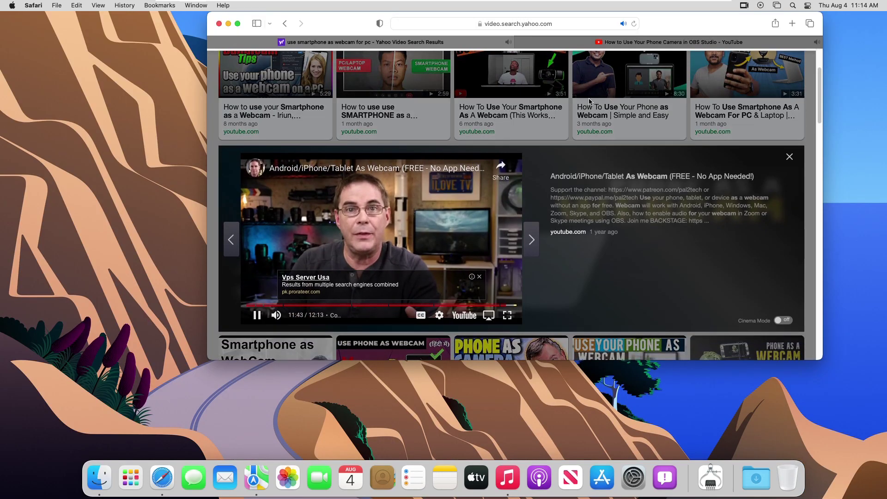
scroll(453, 241, "down", 10)
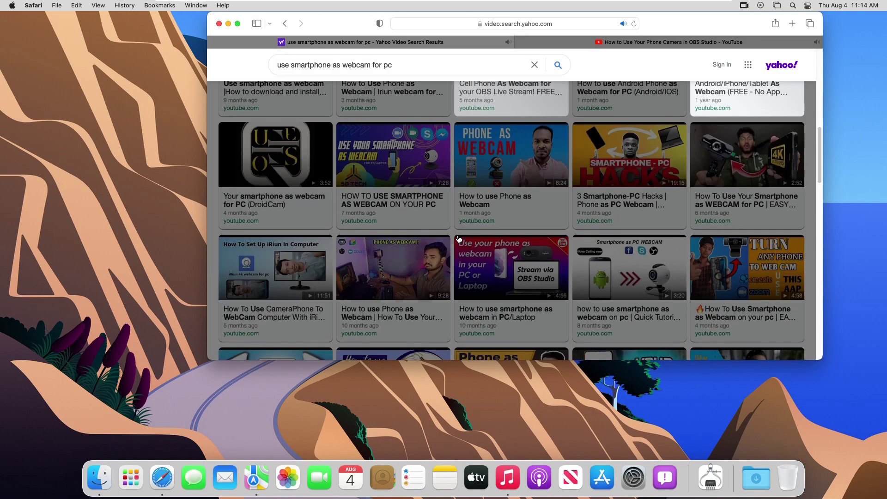
Step: Look through more of the Yahoo video results for using a smartphone as a webcam, including the first results
scroll(453, 242, "down", 5)
scroll(453, 242, "up", 10)
scroll(452, 241, "up", 4)
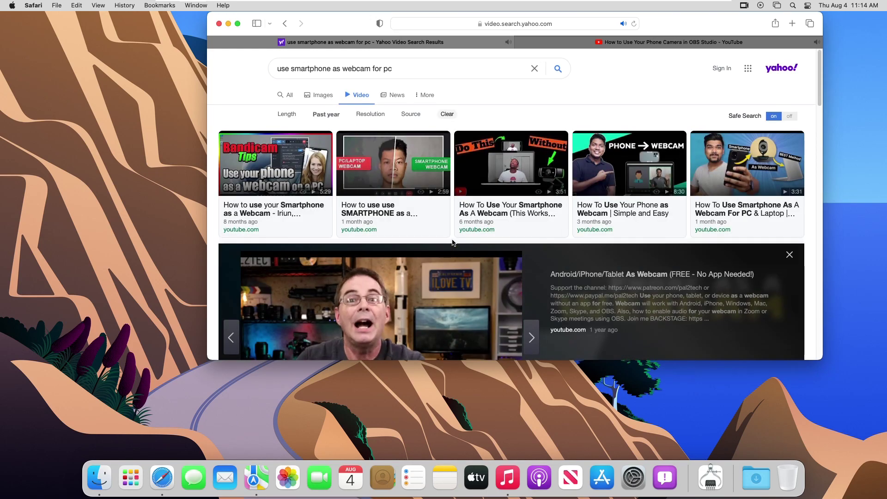
scroll(452, 240, "down", 2)
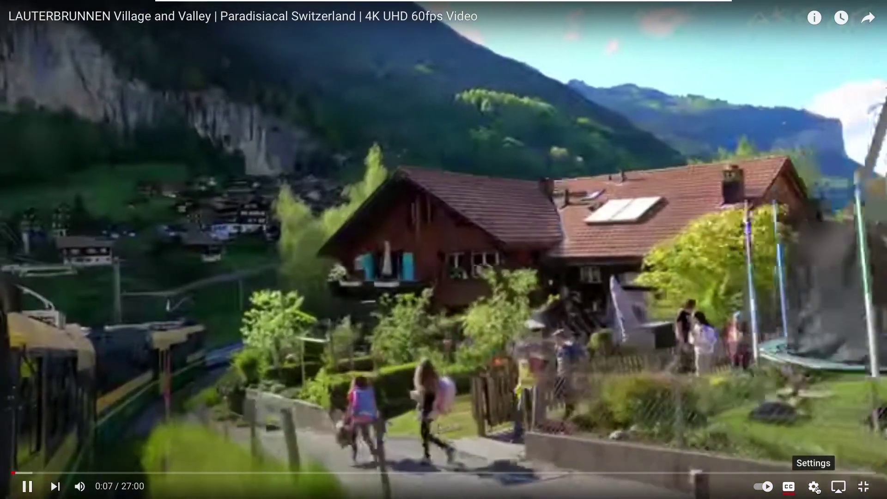
Step: Check the quality options available for the full-screen Lauterbrunnen YouTube video and exit full screen
left_click(813, 487)
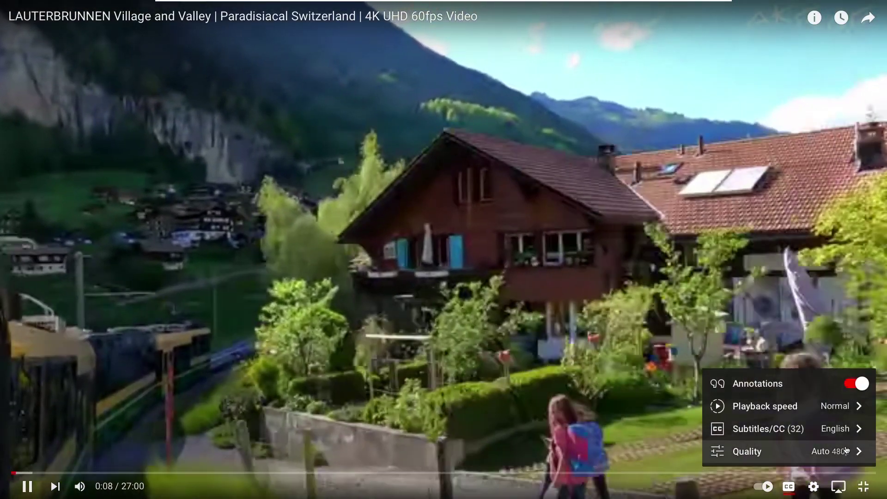
left_click(803, 450)
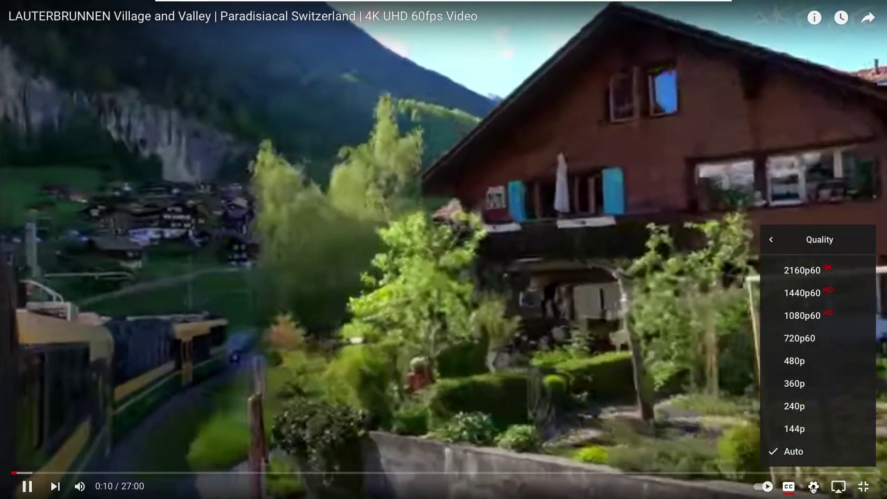
left_click(863, 486)
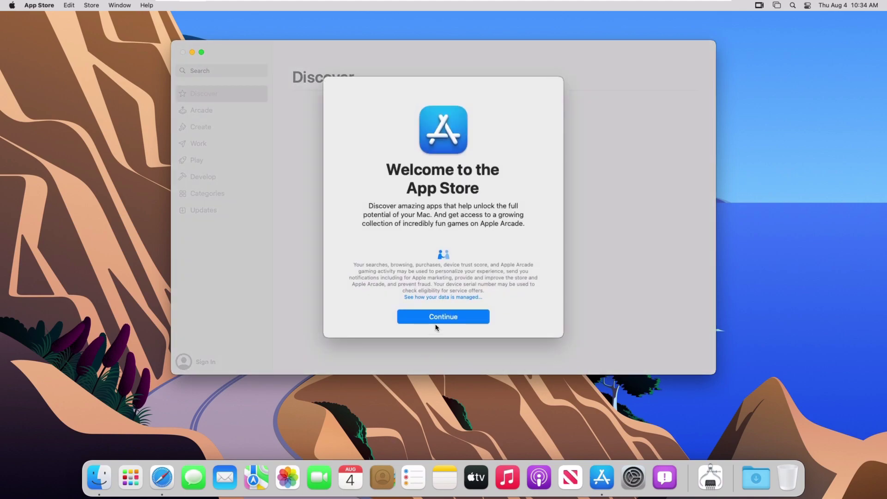
Step: Continue past the App Store welcome without enabling notifications, and browse the Arcade page with its top games
left_click(440, 322)
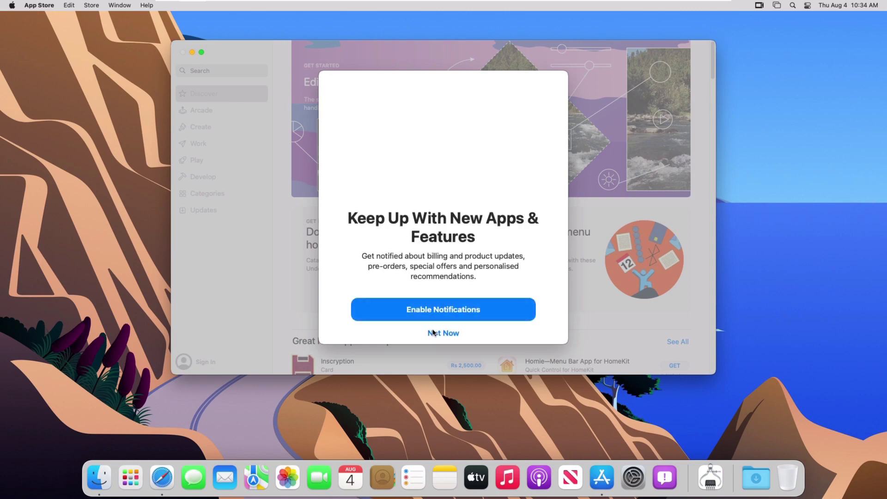
left_click(441, 333)
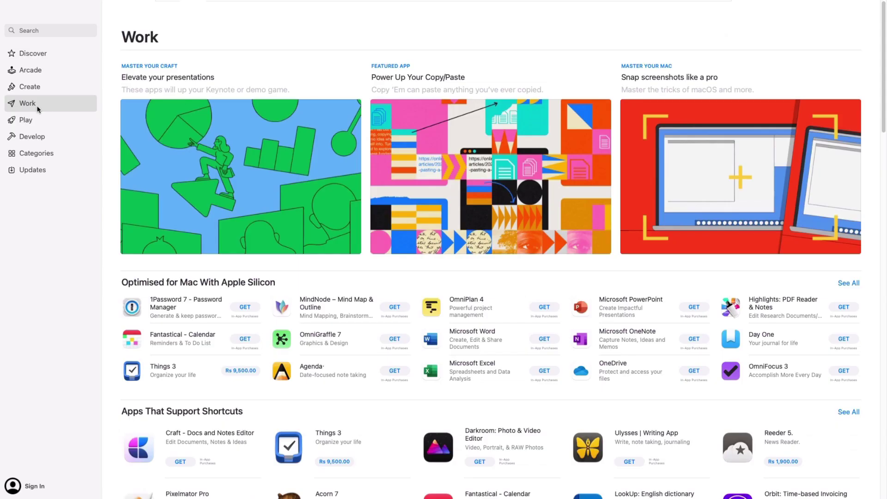
left_click(37, 73)
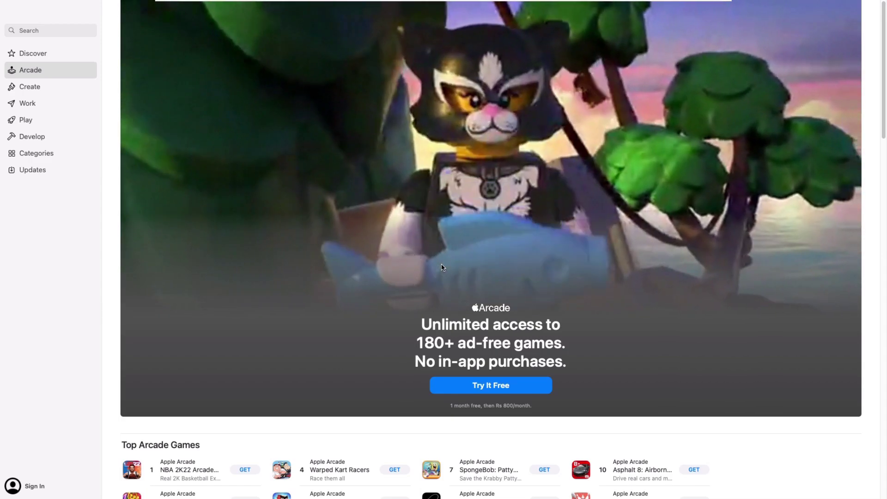
scroll(443, 266, "down", 3)
scroll(424, 270, "down", 3)
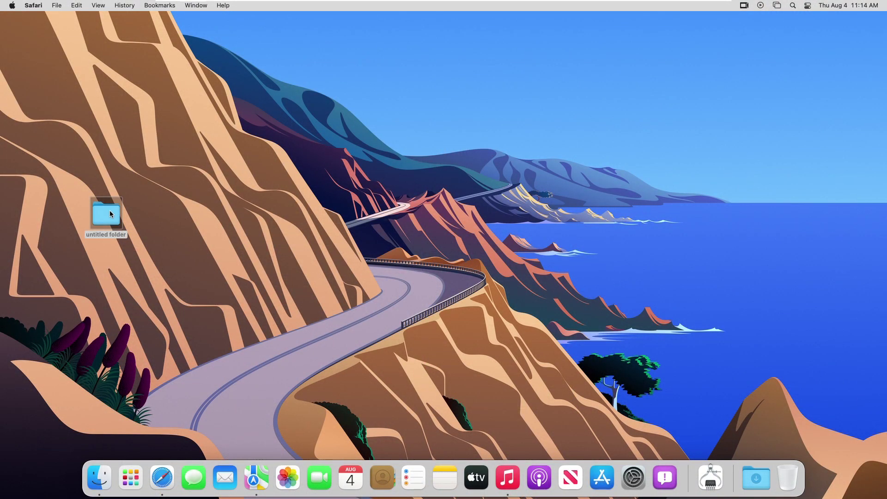
Step: Move the untitled folder on the desktop to the Trash and quit Safari
right_click(110, 210)
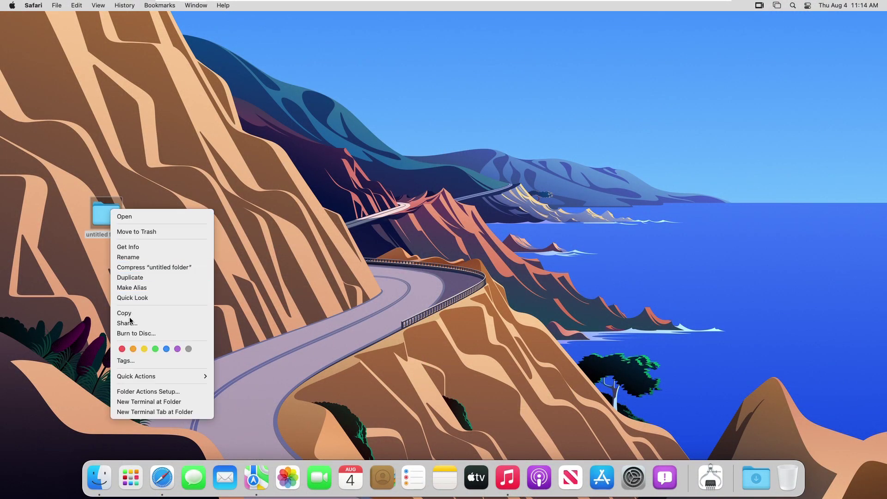
left_click(151, 232)
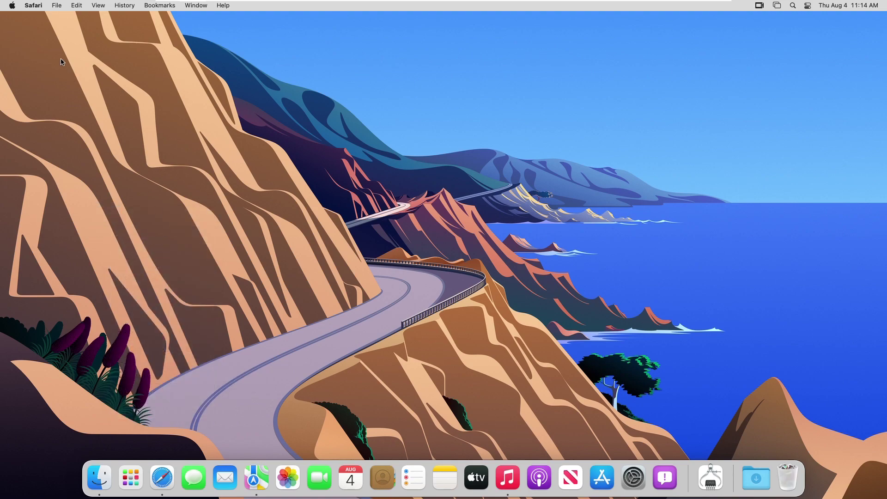
left_click(36, 8)
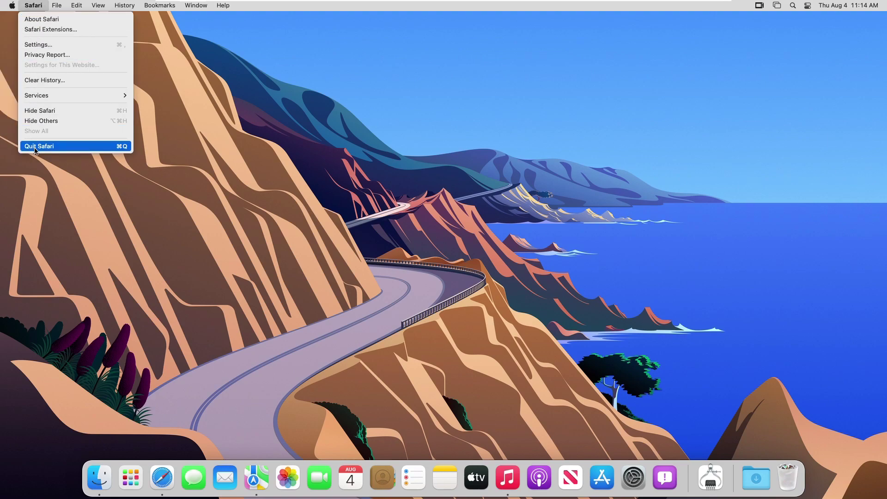
left_click(36, 147)
Step: Shut down macOS, leaving the option to reopen windows when logging back in enabled
left_click(11, 6)
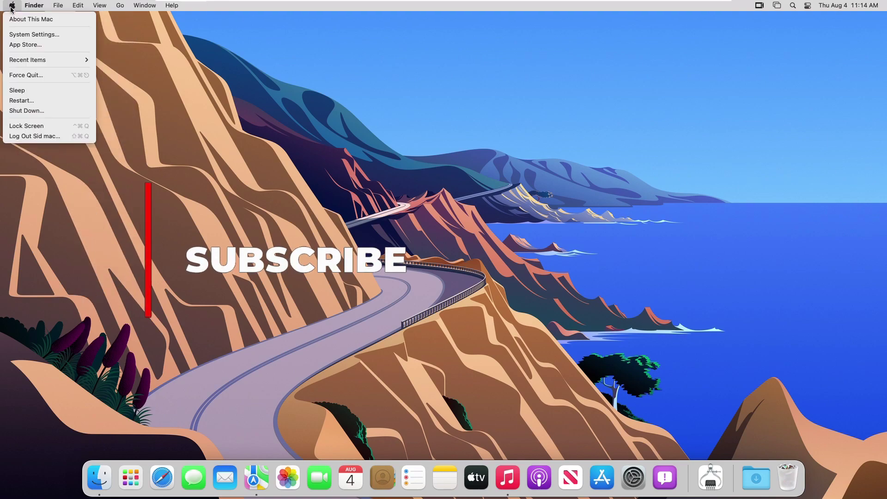
left_click(15, 112)
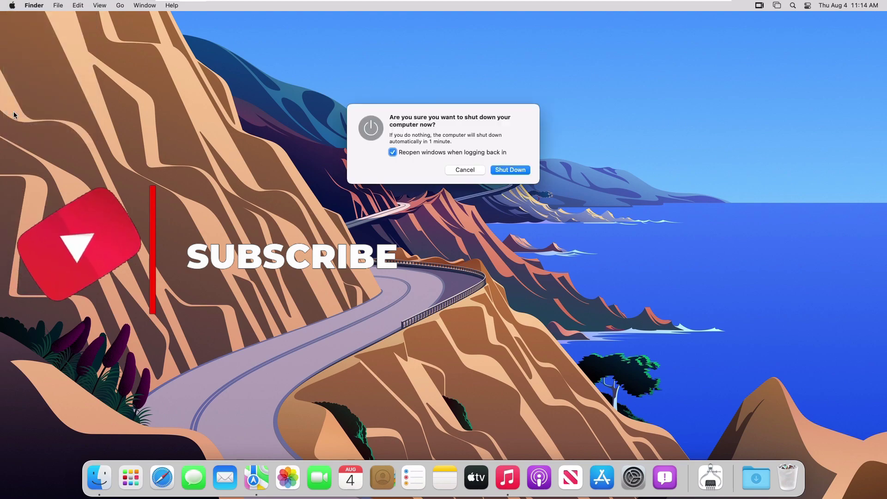
left_click(515, 174)
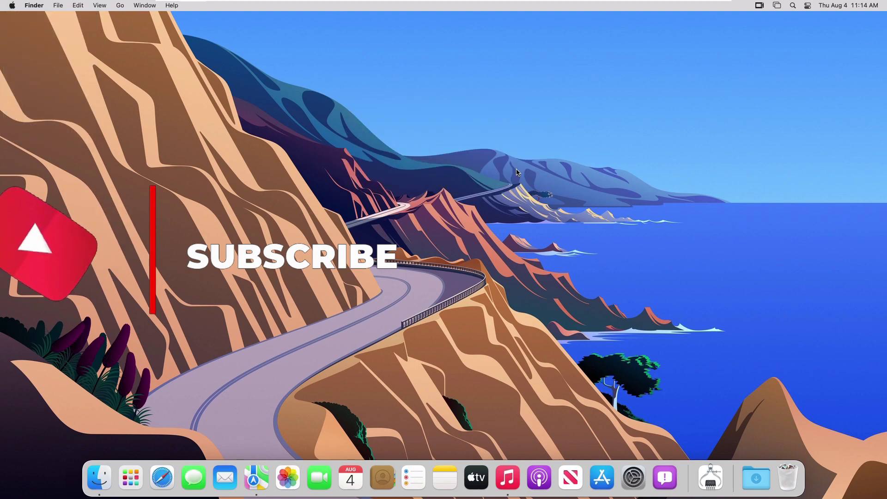